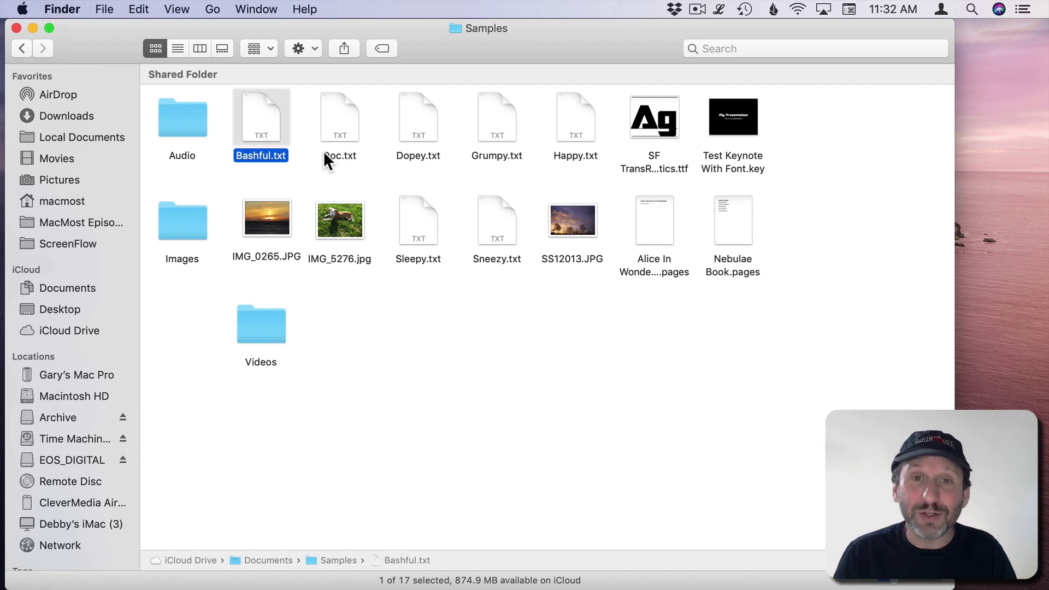
Show and dismiss the context menus for Bashful.txt, the Audio folder and the empty folder background.
right_click(258, 121)
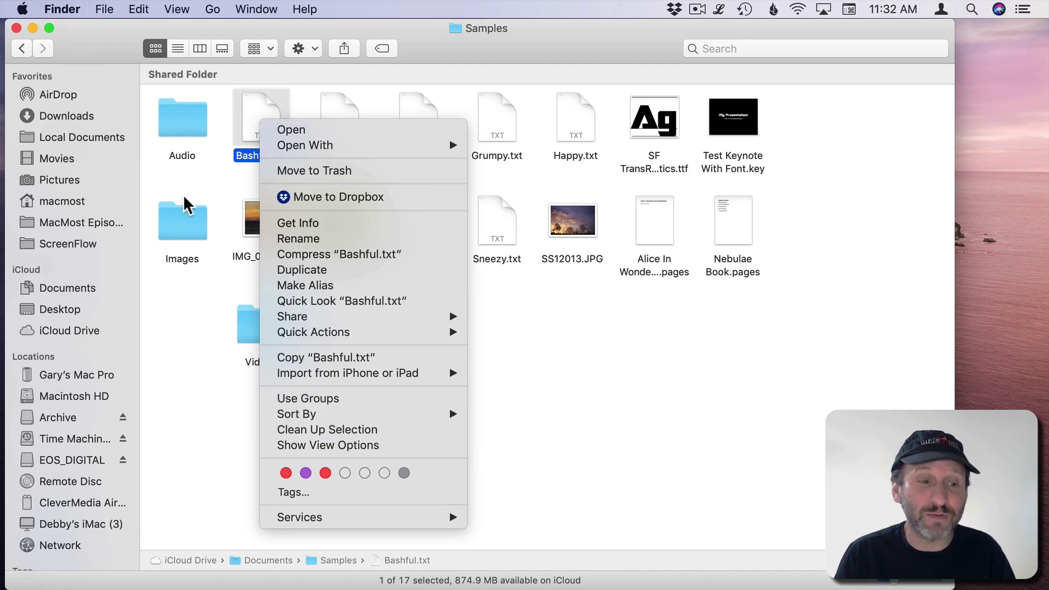
left_click(187, 179)
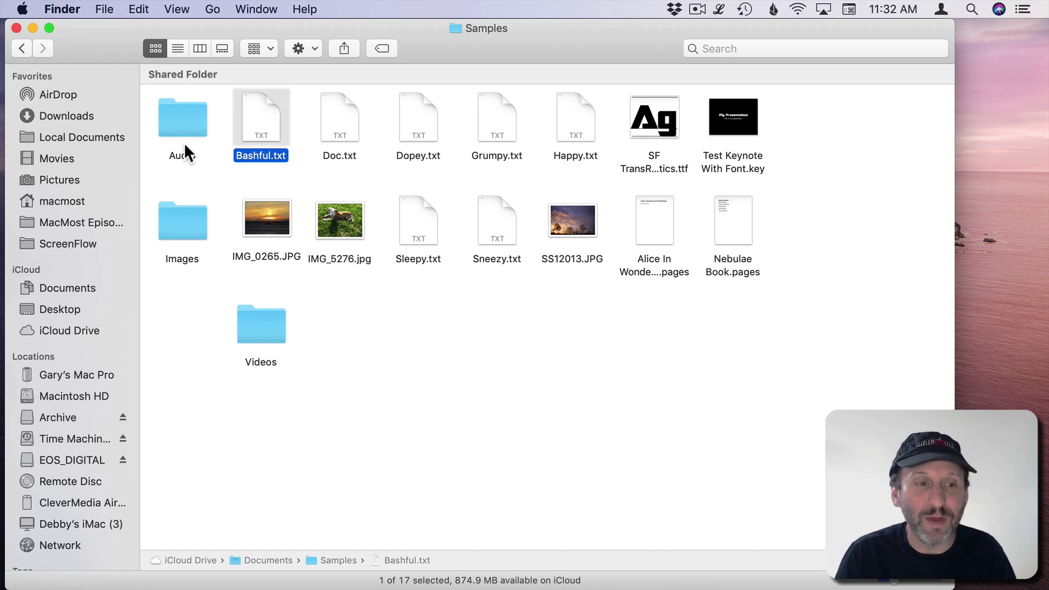
left_click(185, 127)
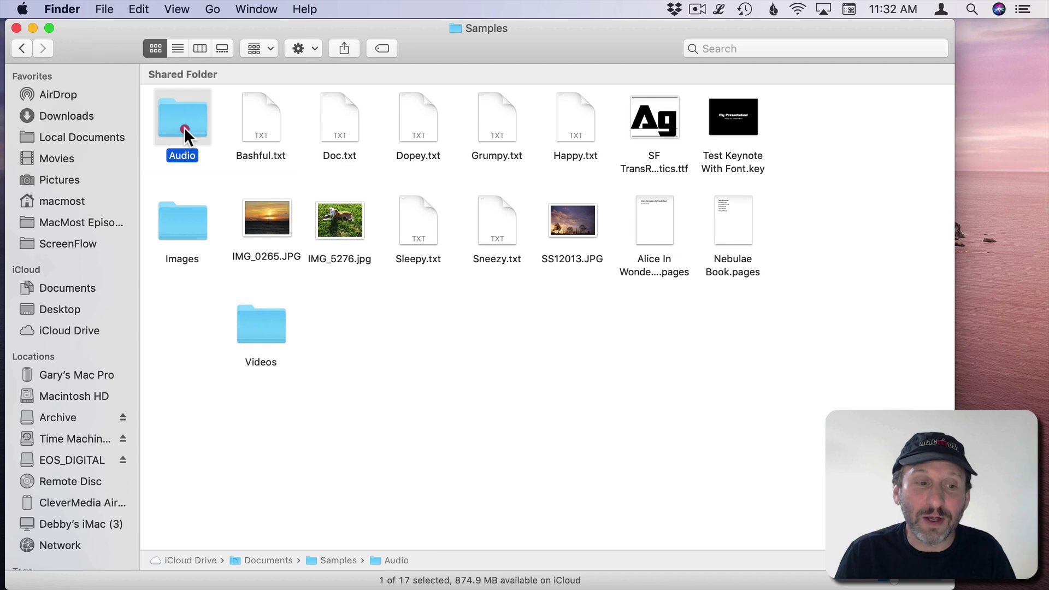
right_click(185, 127)
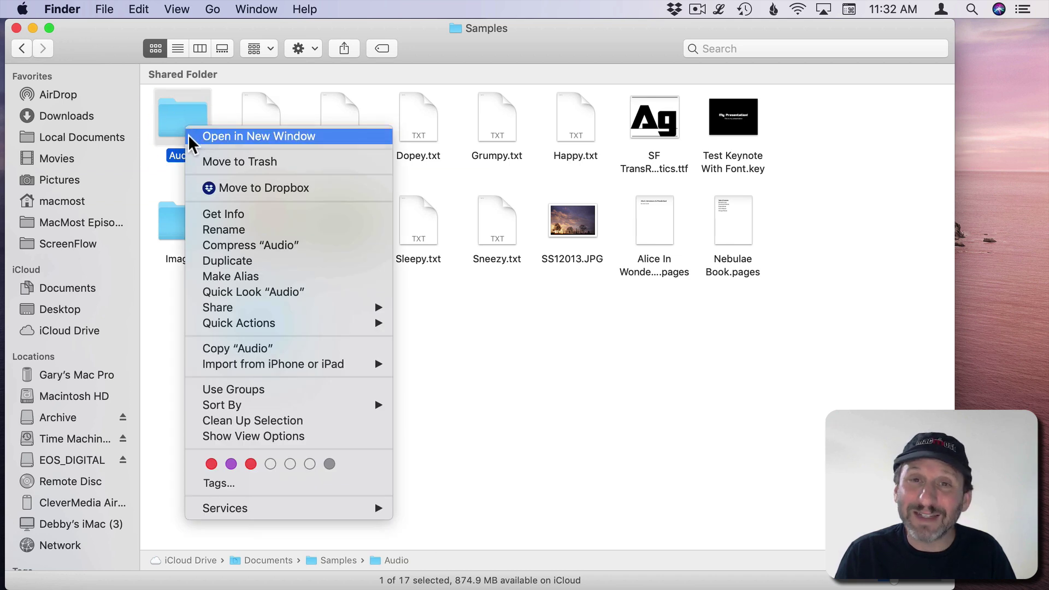
key("Escape")
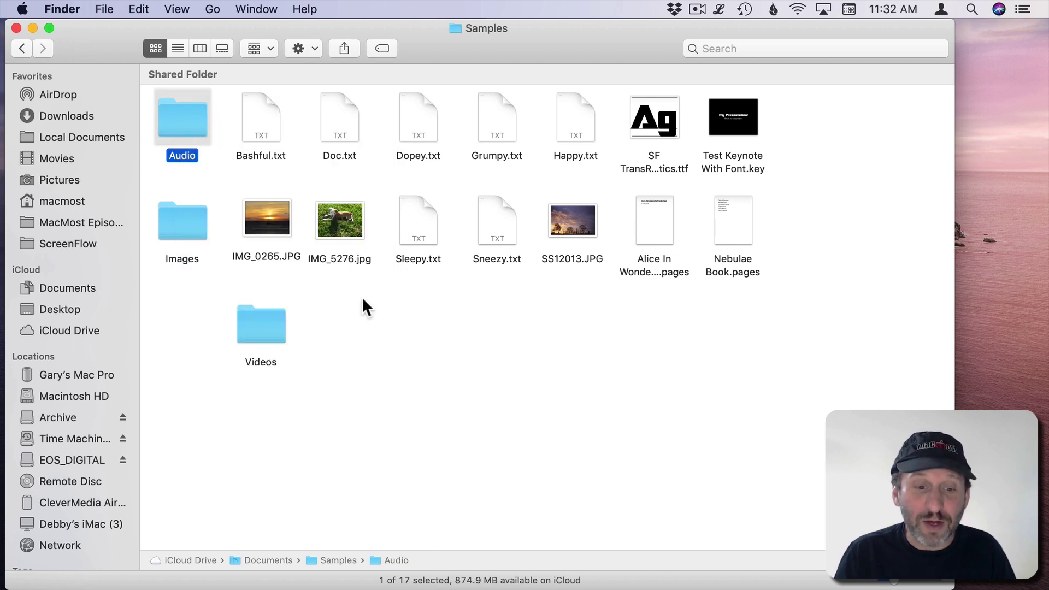
right_click(365, 307)
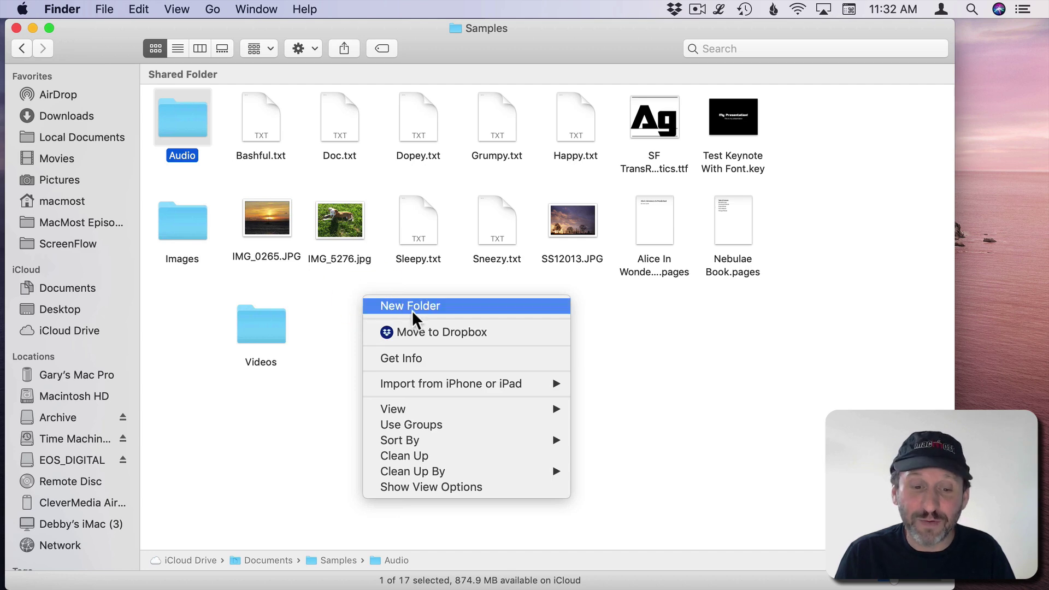
left_click(328, 400)
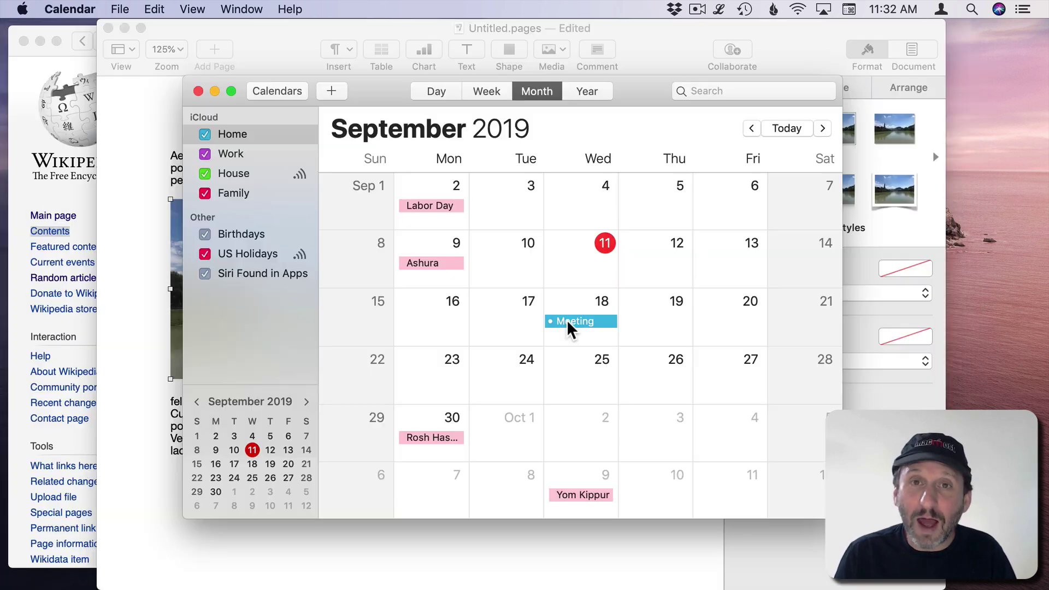
Show context menus for the Calendar Meeting event and the Pages river photo, then bring Safari forward.
right_click(565, 321)
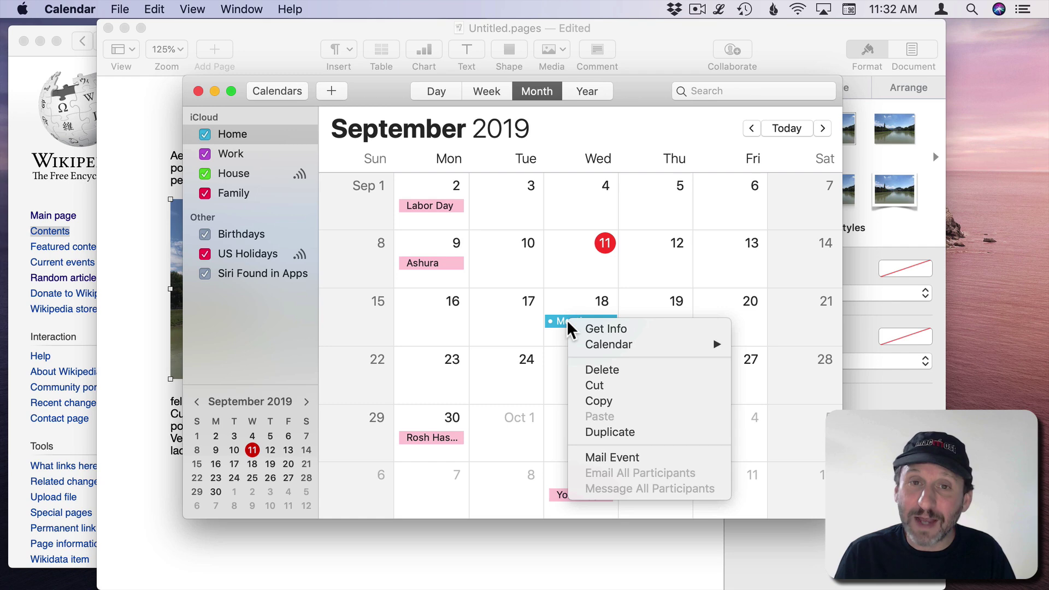
left_click(312, 43)
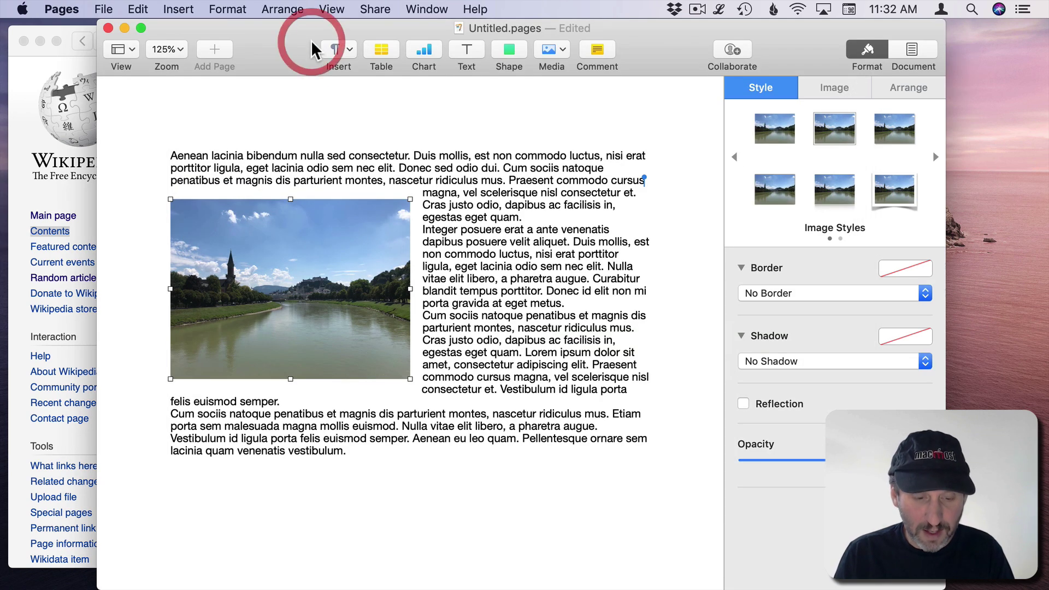
right_click(280, 262)
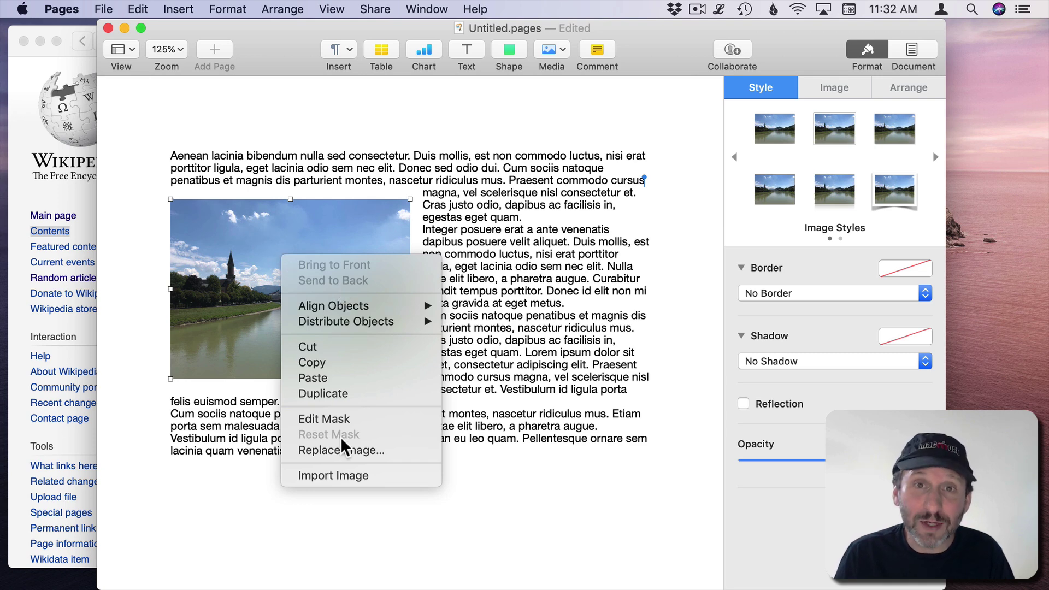
left_click(25, 84)
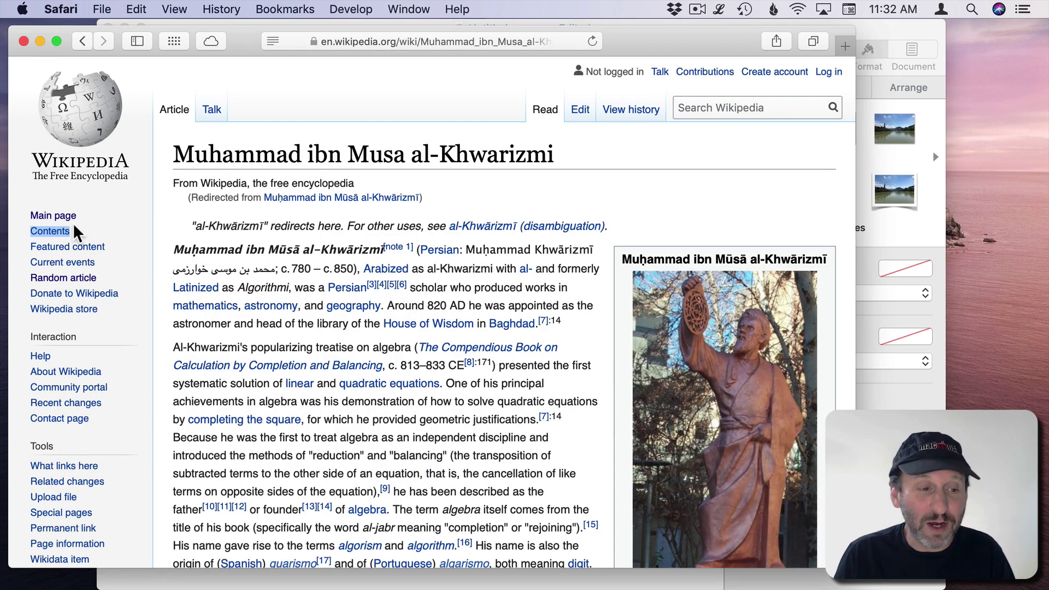
Show the Contents link's context menu, then open System Preferences from the Apple menu.
right_click(53, 234)
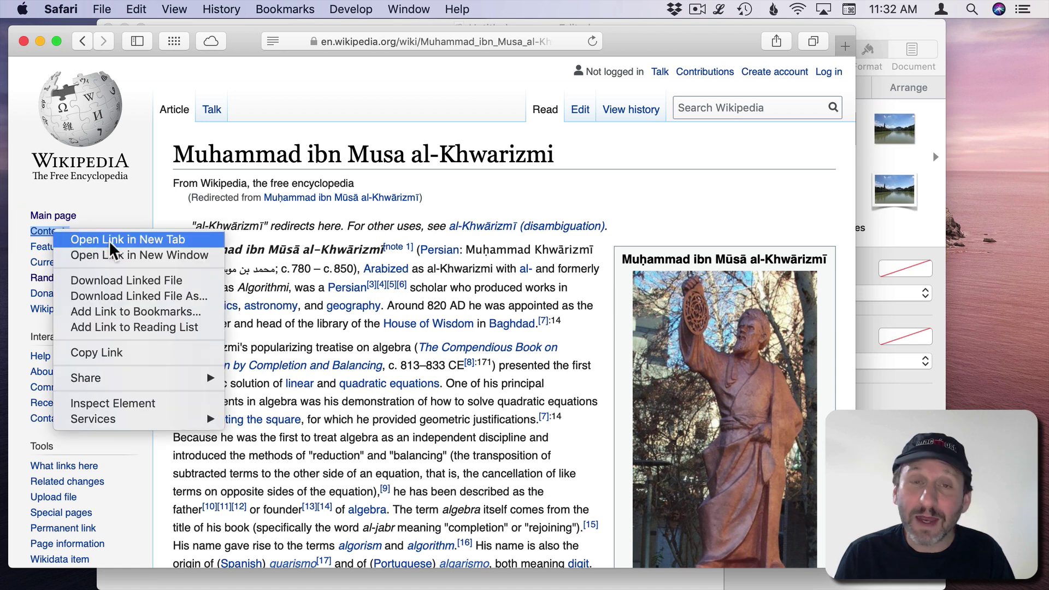
left_click(293, 186)
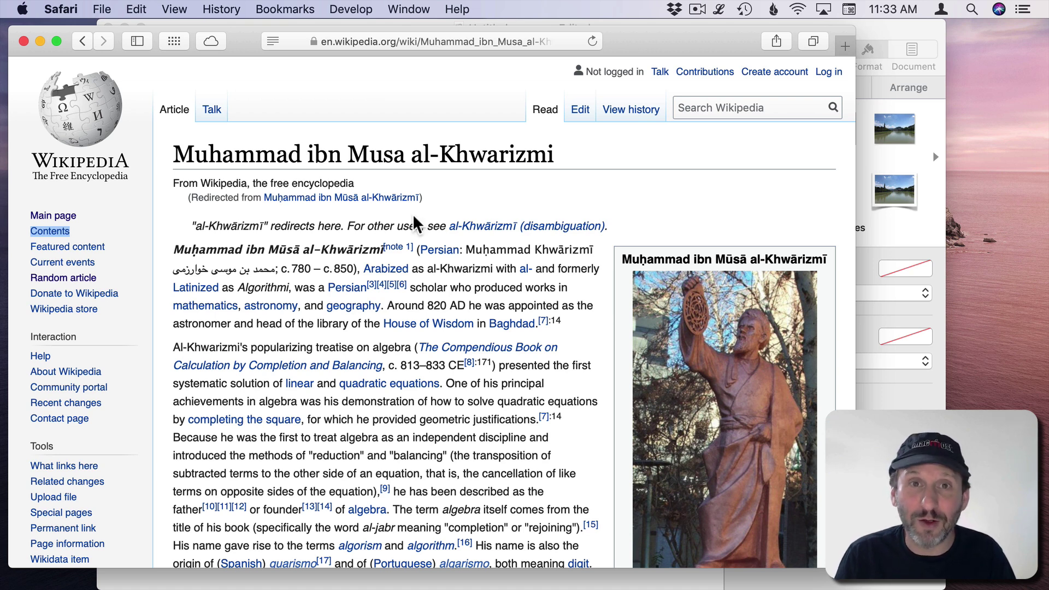
left_click(21, 10)
left_click(55, 49)
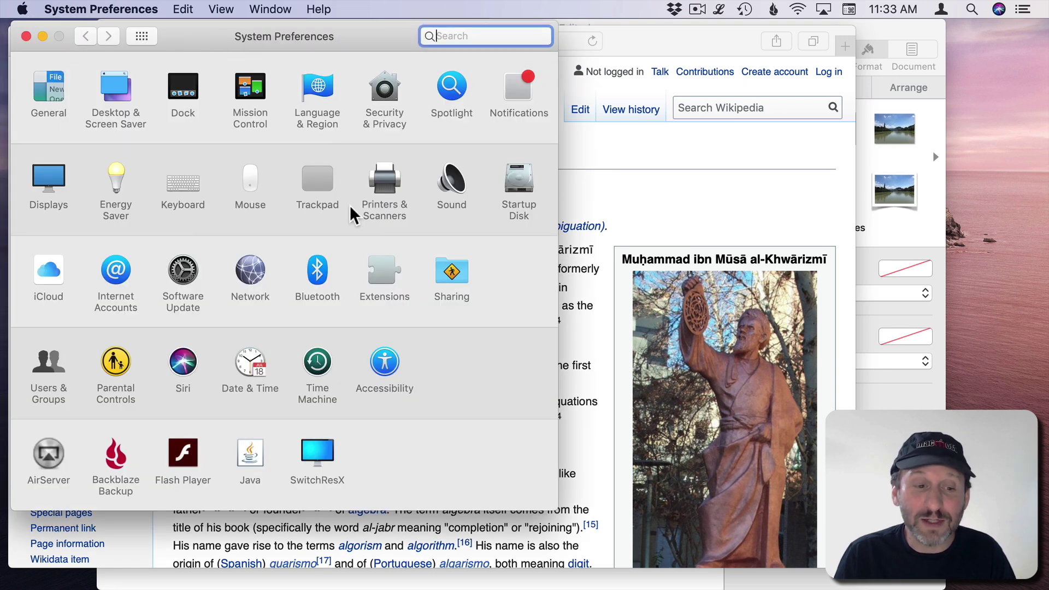
In Trackpad's Point & Click settings, keep secondary click as 'Click or tap with two fingers'.
left_click(326, 185)
left_click(190, 77)
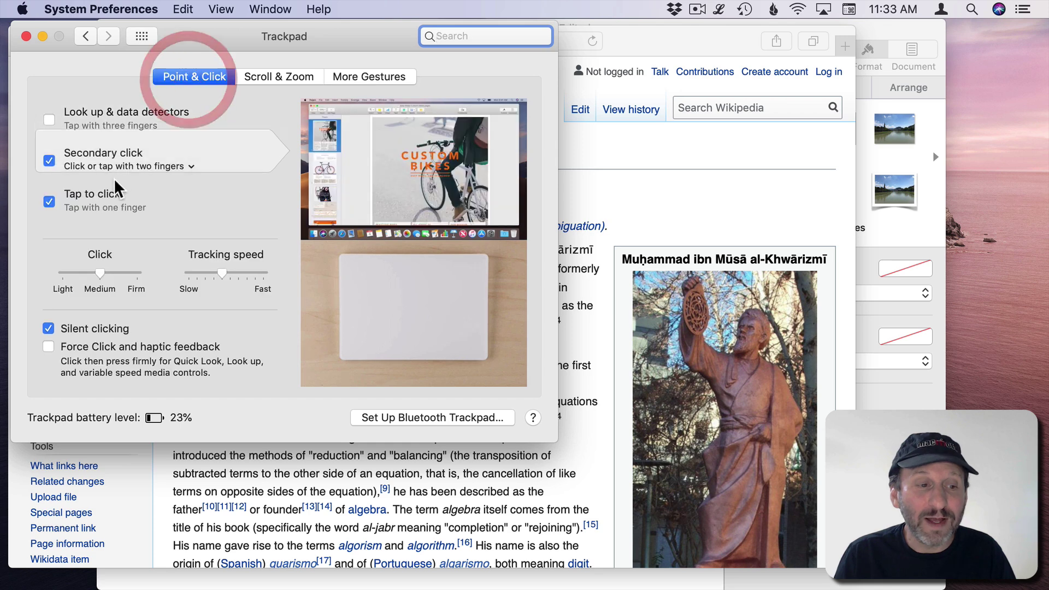
left_click(186, 166)
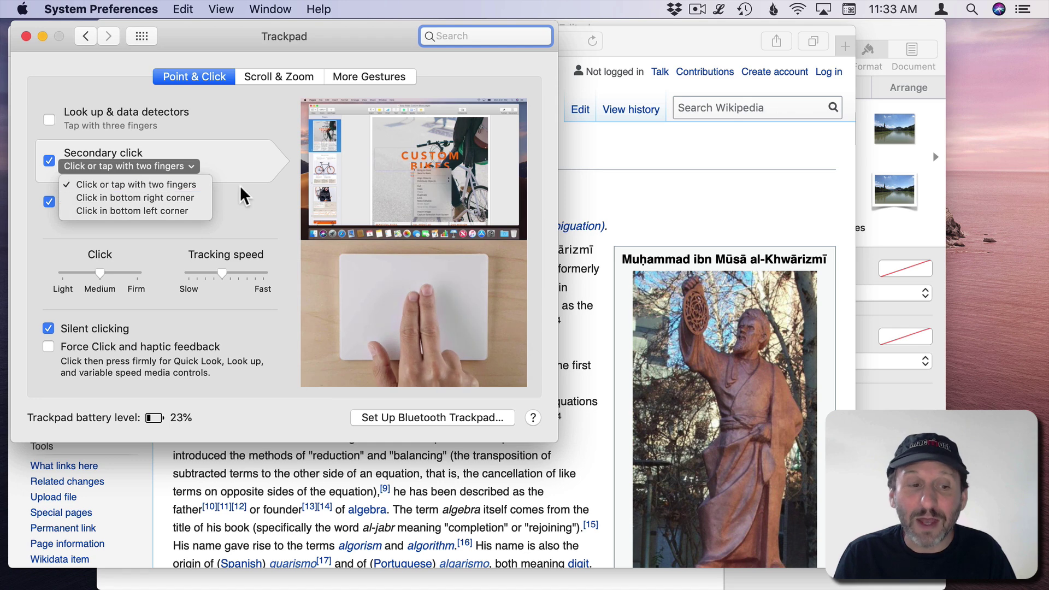
left_click(178, 187)
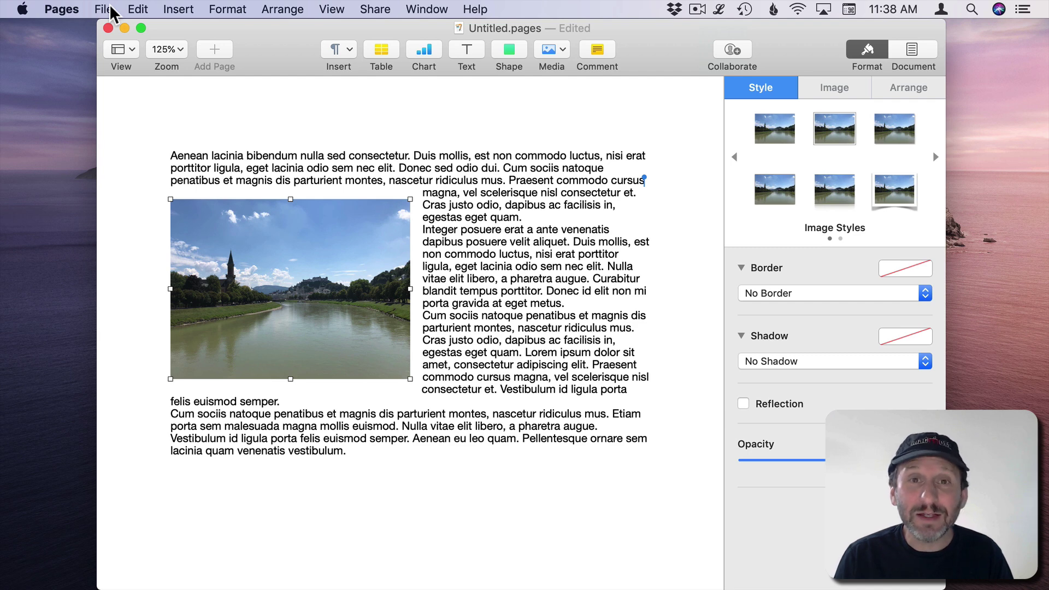
Look through Pages' File, Edit, Insert, Format, Arrange and View menus without choosing anything.
left_click(102, 9)
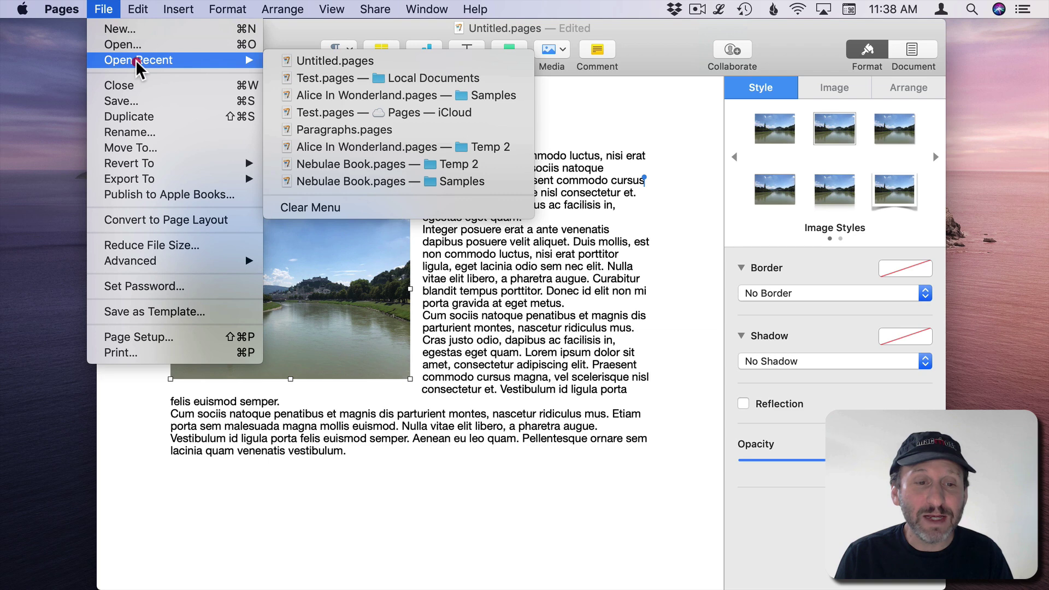
mouse_move(185, 264)
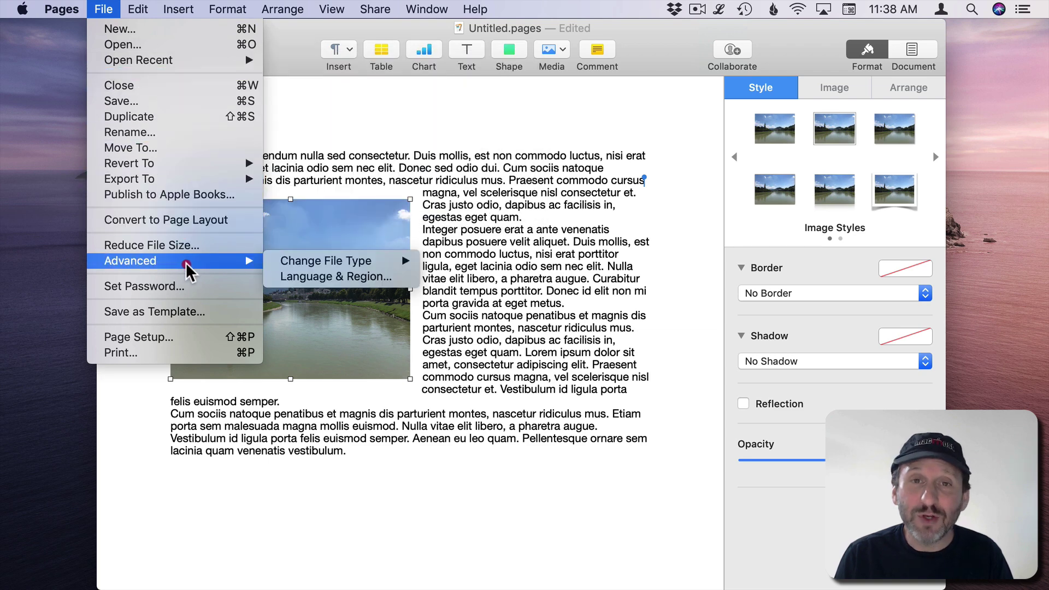
mouse_move(132, 8)
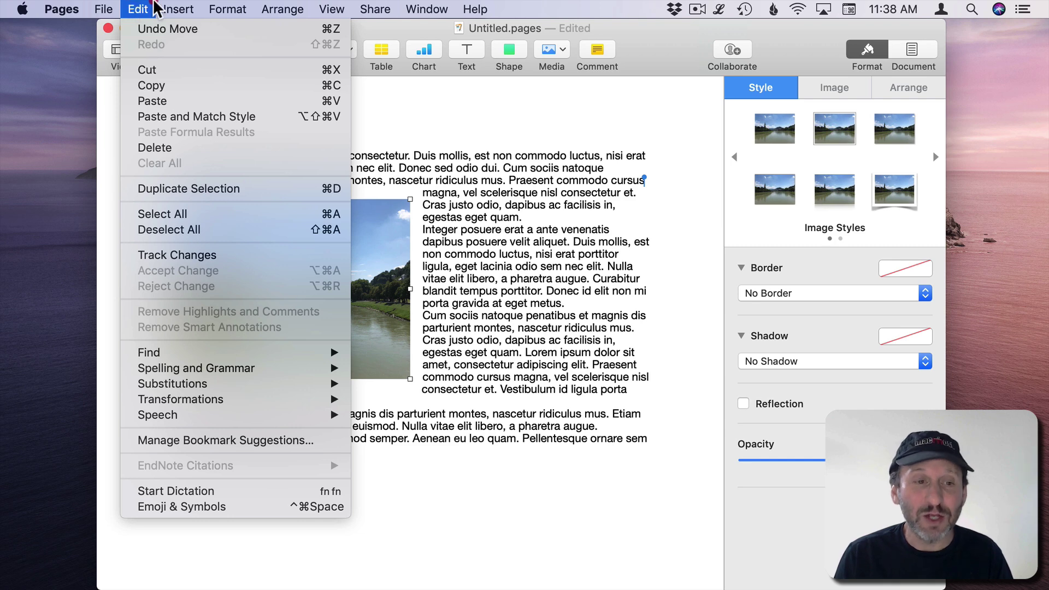
mouse_move(185, 7)
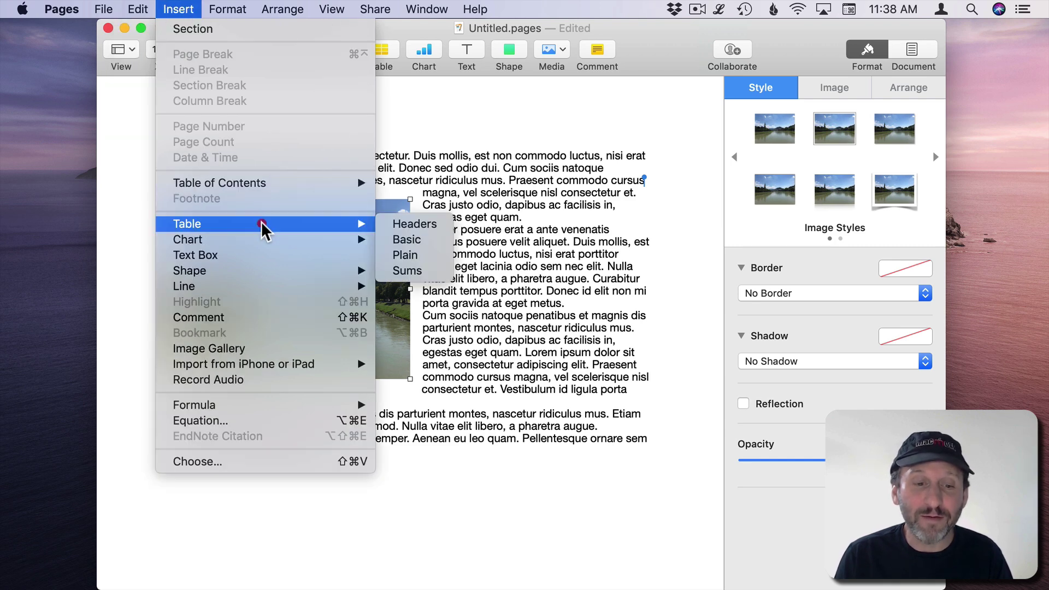
left_click(258, 242)
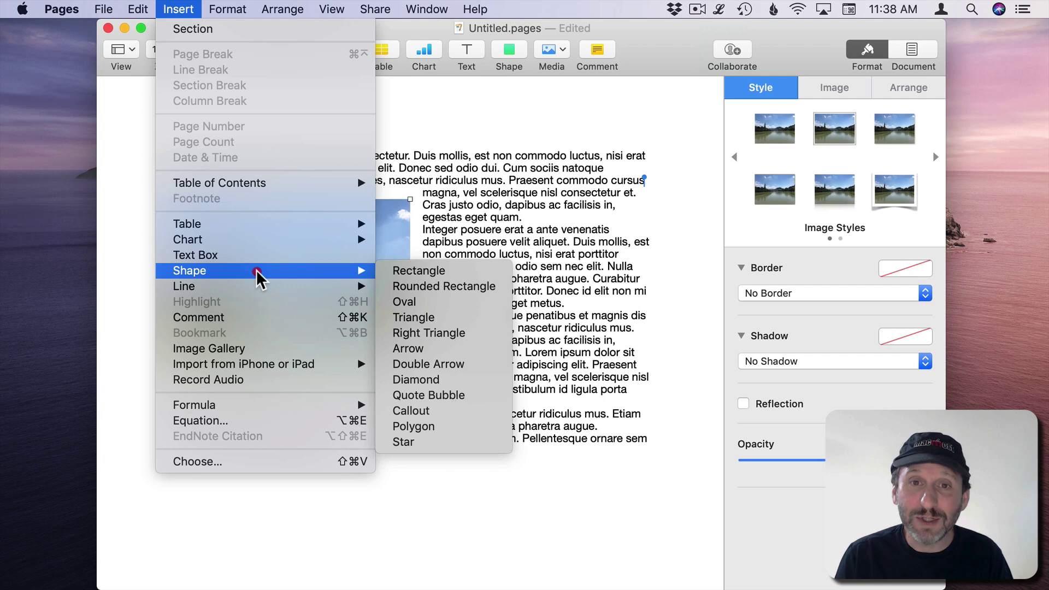
mouse_move(227, 7)
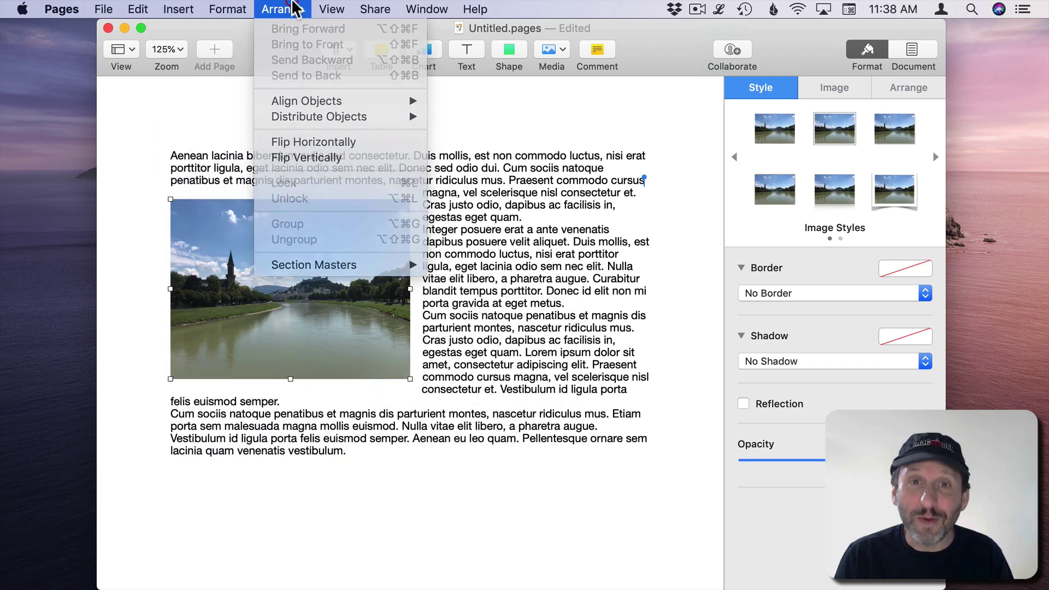
left_click(293, 8)
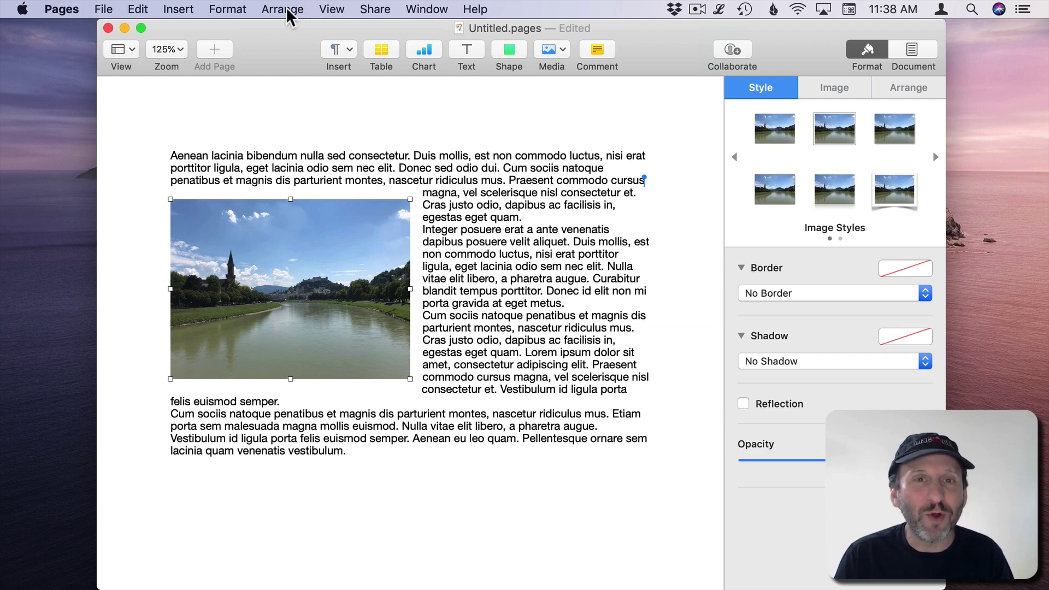
left_click(342, 10)
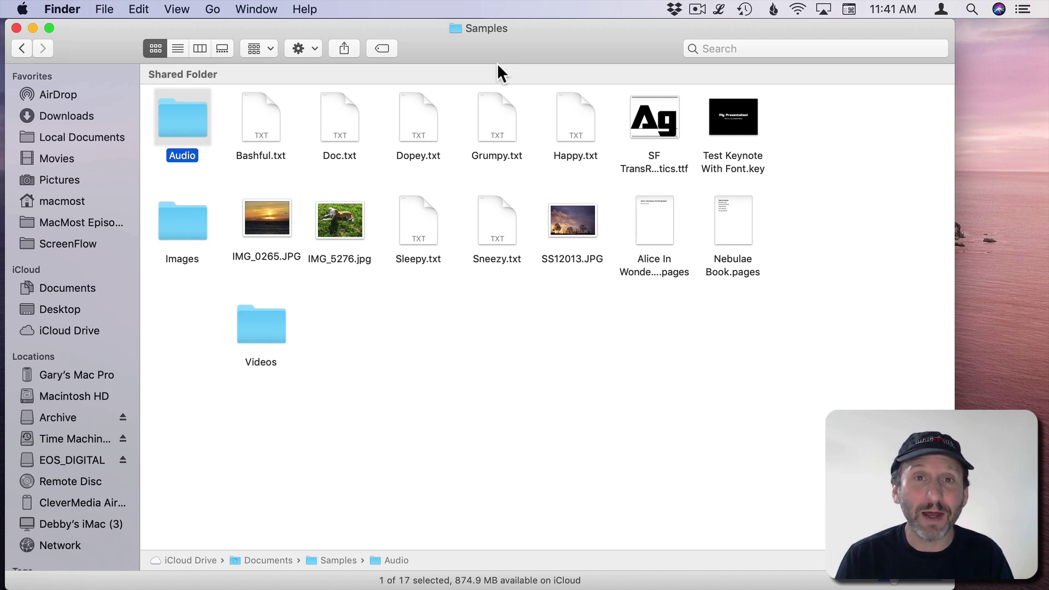
Toggle Option in Finder's File menu to show alternates like Close All and Delete Immediately….
left_click(106, 10)
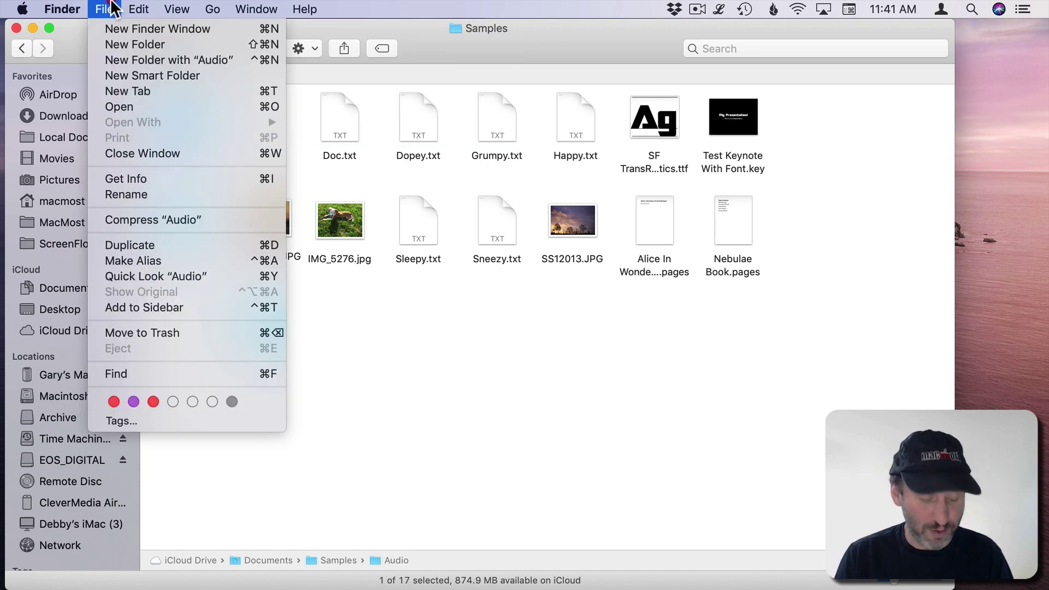
key("alt")
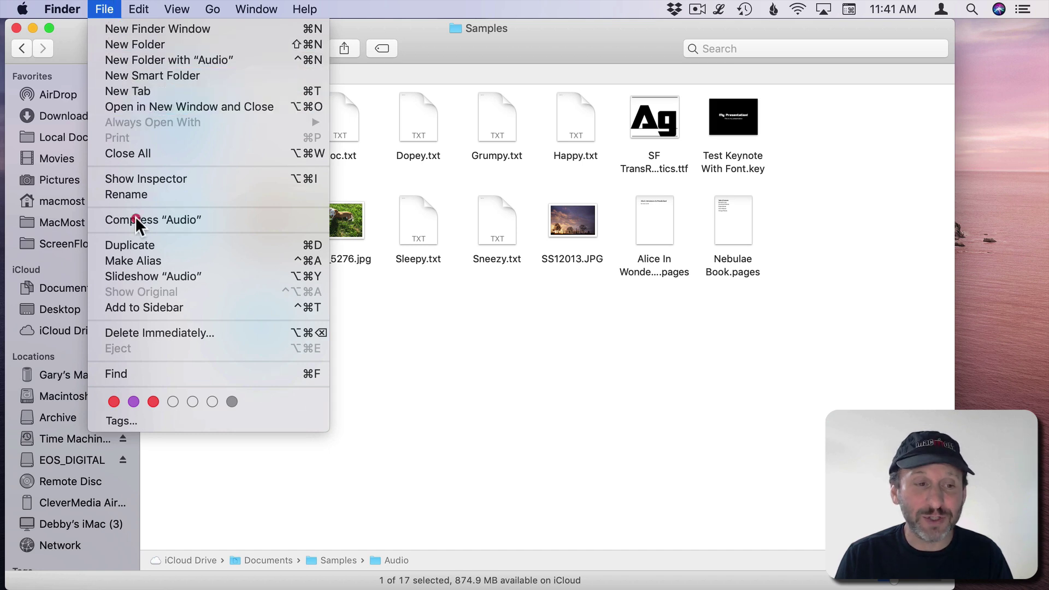
key("alt")
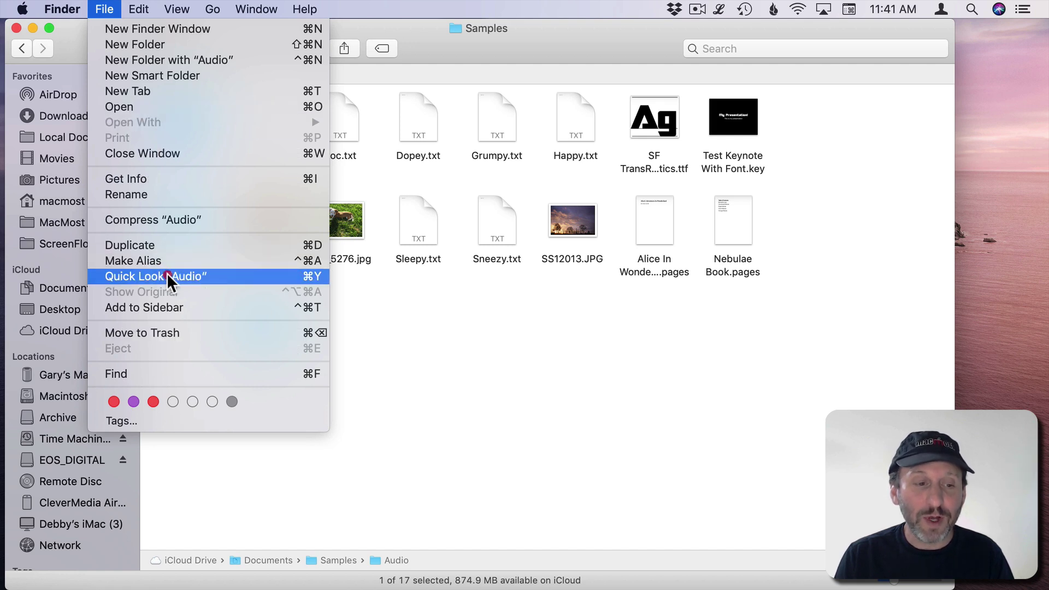
key("alt")
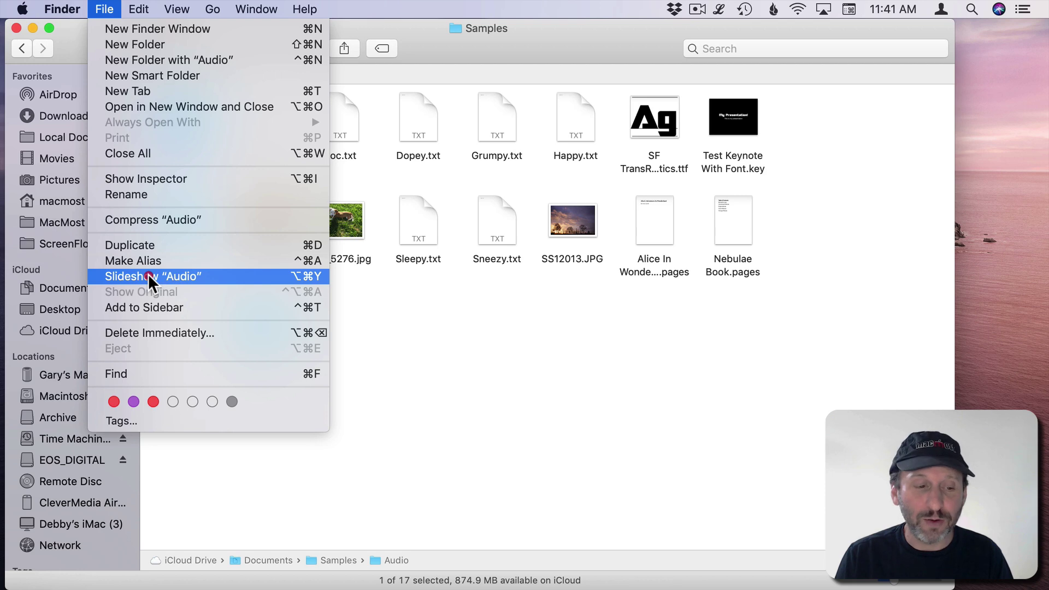
key("alt")
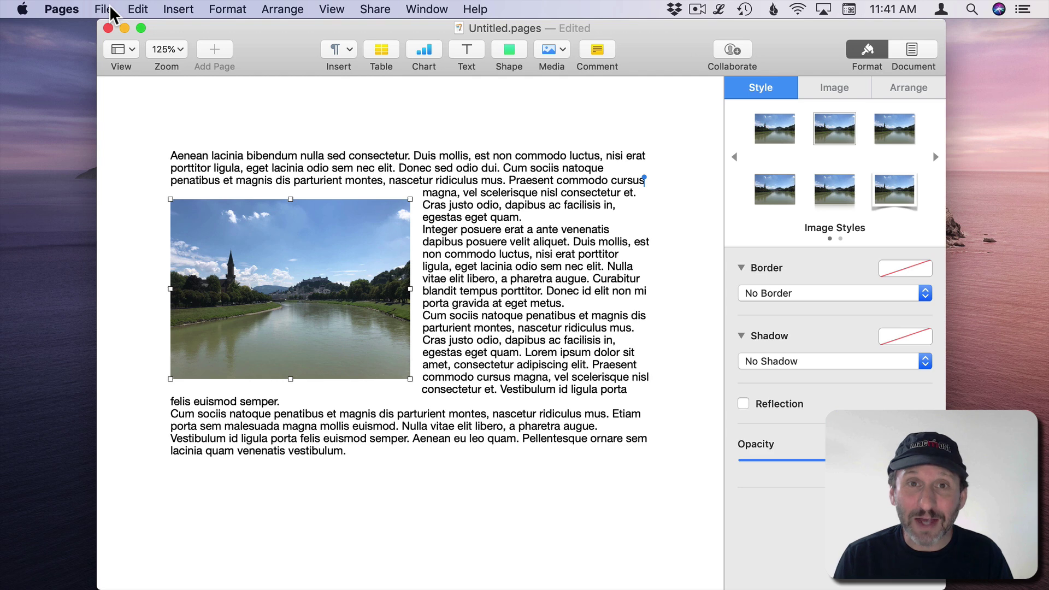
Hold Option in Pages' File menu so Duplicate becomes Save As….
left_click(109, 7)
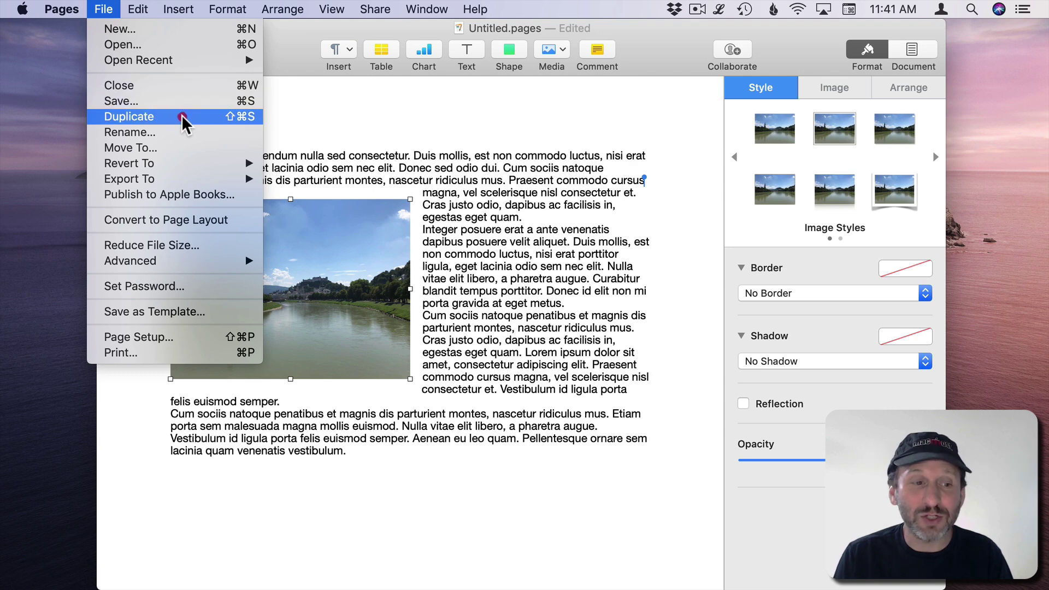
key("alt")
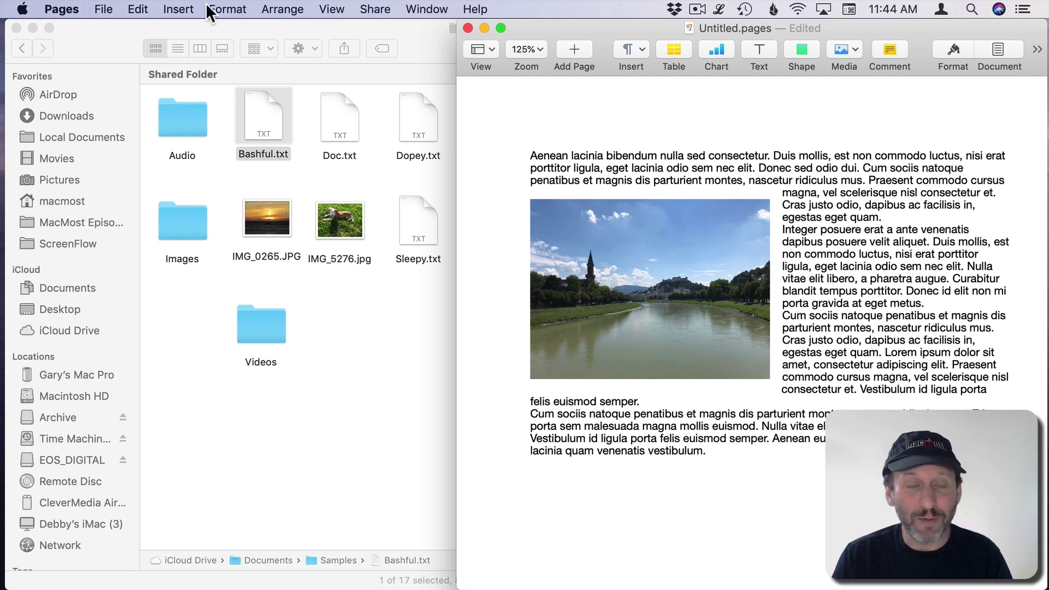
Drag IMG_0265.JPG from Finder into the Pages document below the opening paragraph.
left_click(267, 222)
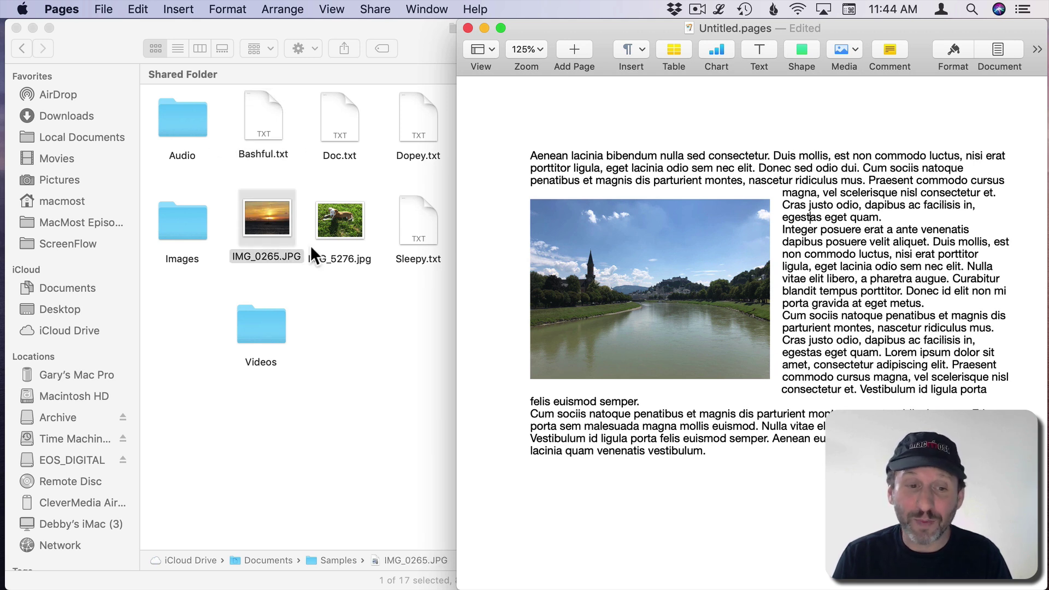
left_click_drag(261, 216, 732, 471)
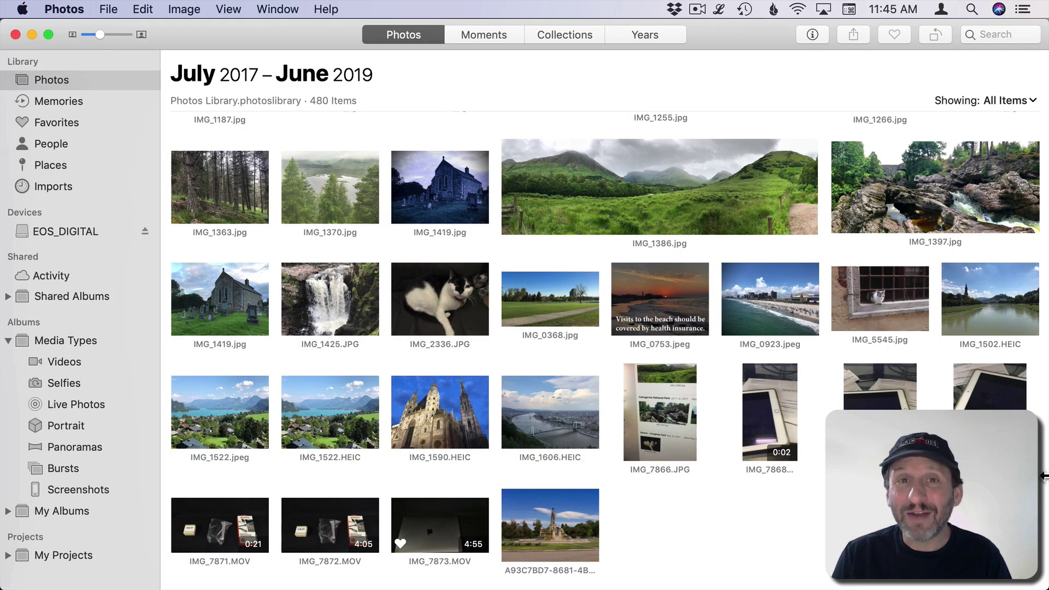
Narrow the Photos window to half width and drag the lake-and-trees photo into Pages.
left_click_drag(1043, 475, 404, 470)
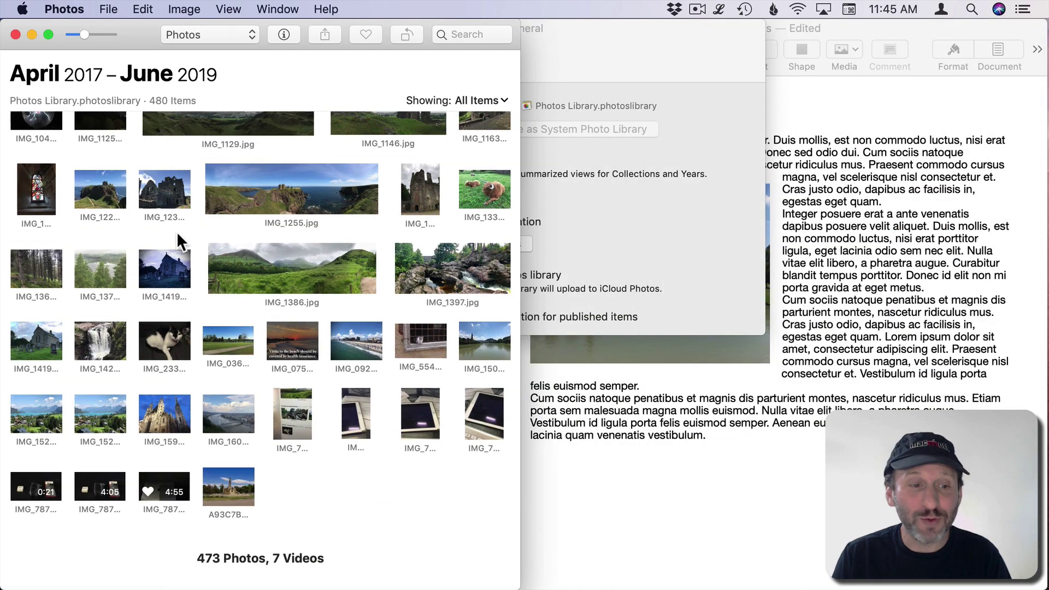
left_click_drag(103, 270, 620, 463)
left_click_drag(684, 468, 698, 468)
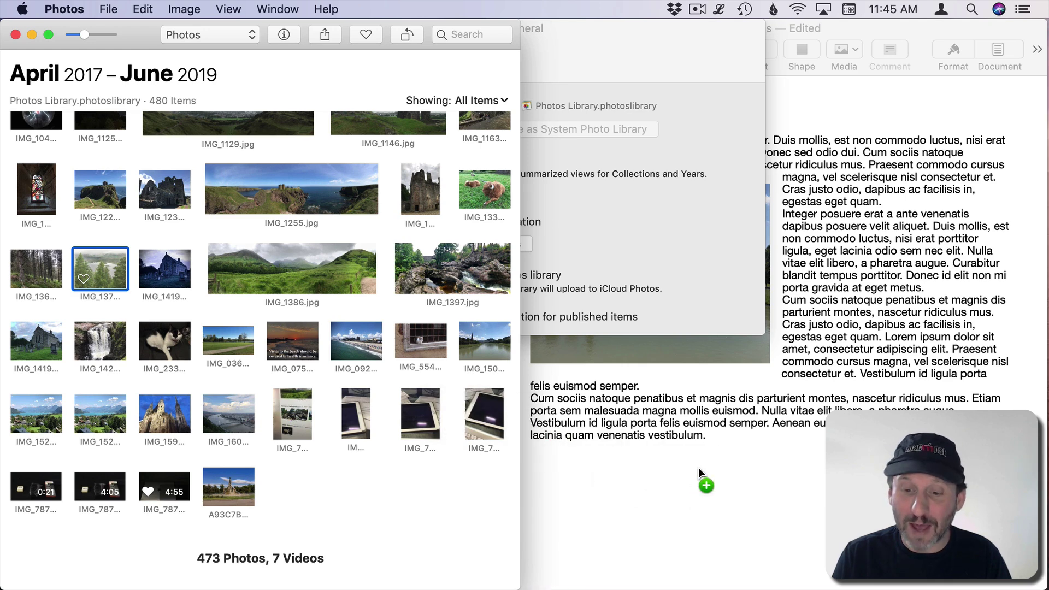
left_click_drag(775, 422, 776, 422)
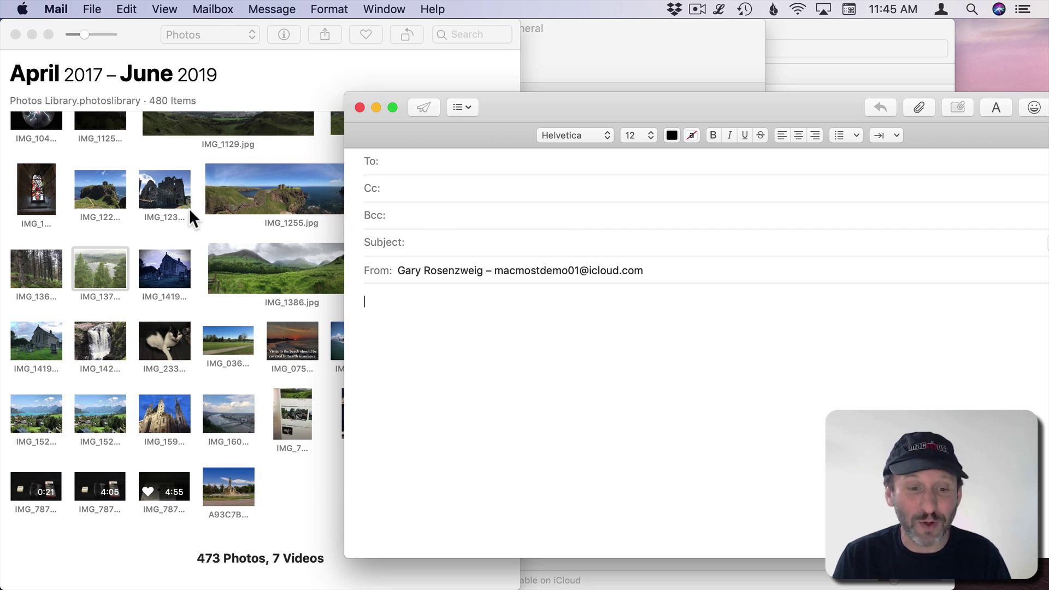
Drag the castle photo from Photos into the new Mail message body.
left_click_drag(108, 185, 402, 318)
mouse_move(478, 347)
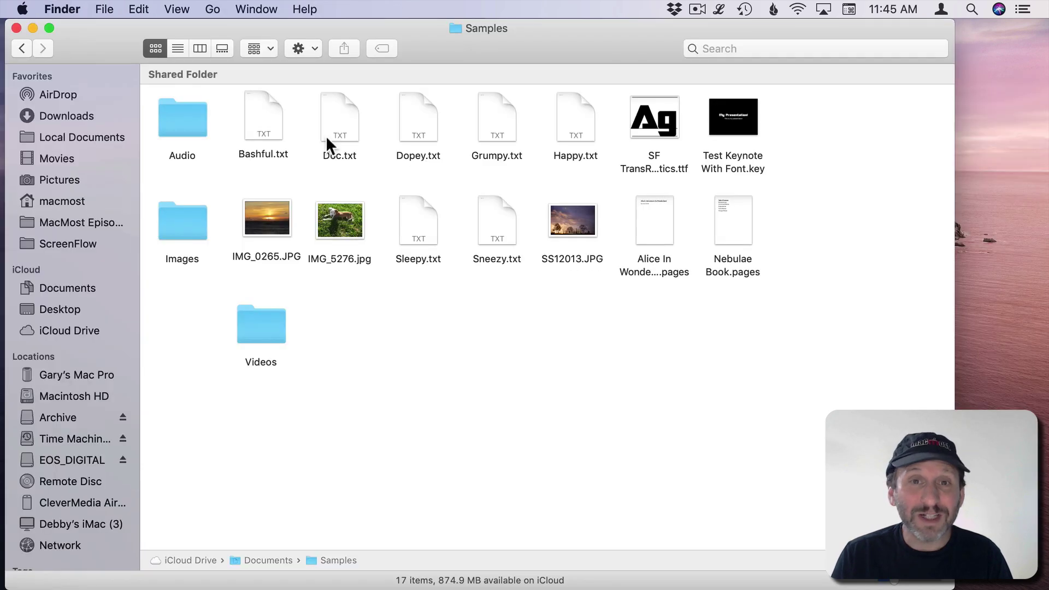
Open Bashful.txt in Pages by dropping it onto the Pages Dock icon.
left_click(260, 116)
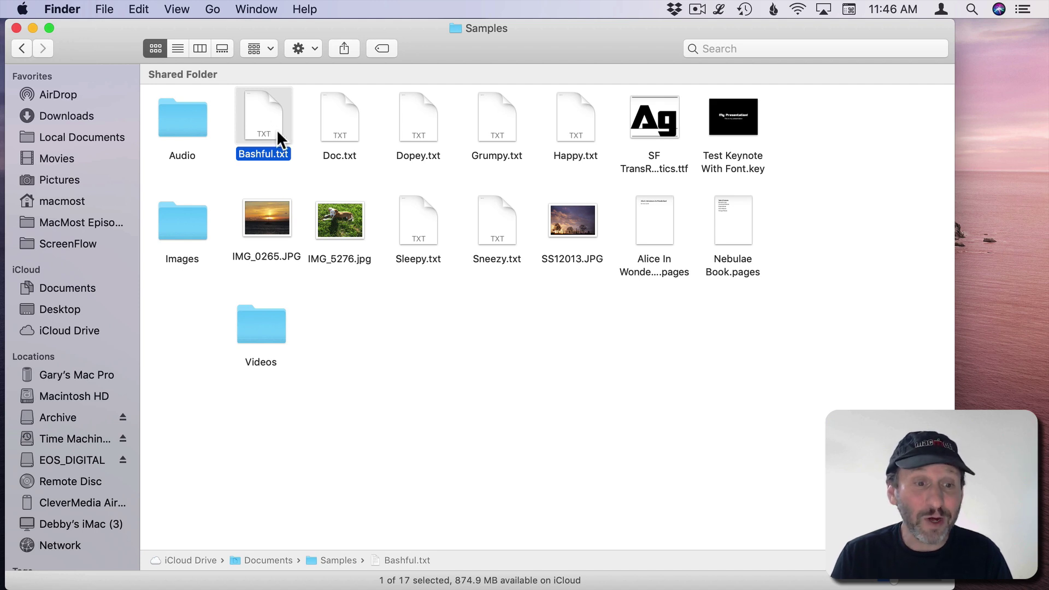
left_click_drag(261, 113, 492, 572)
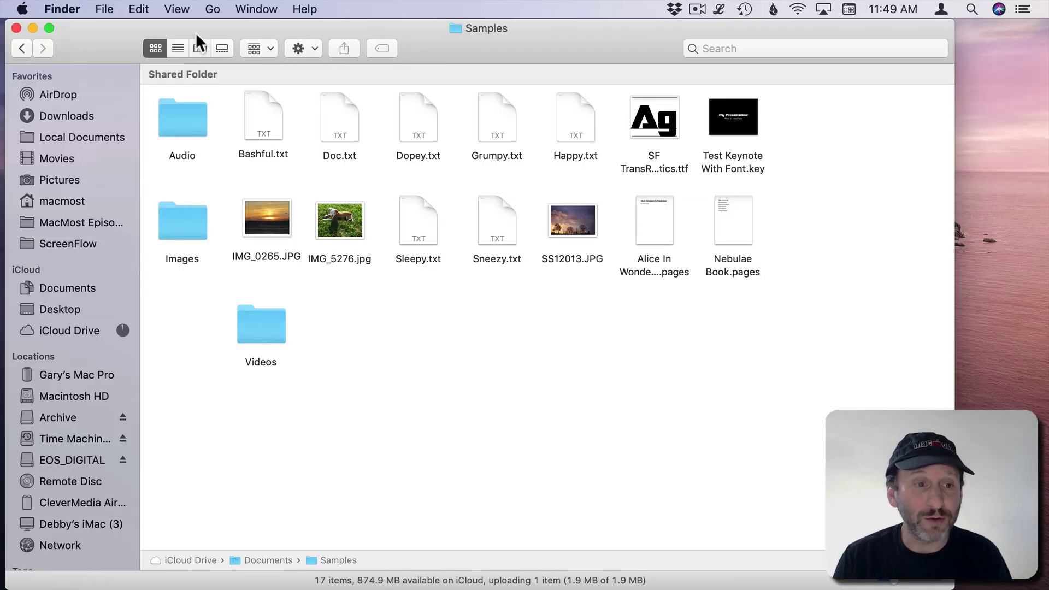
Add Delete, Get Info and Path items to the Finder toolbar, moving Action beside Path.
left_click(174, 8)
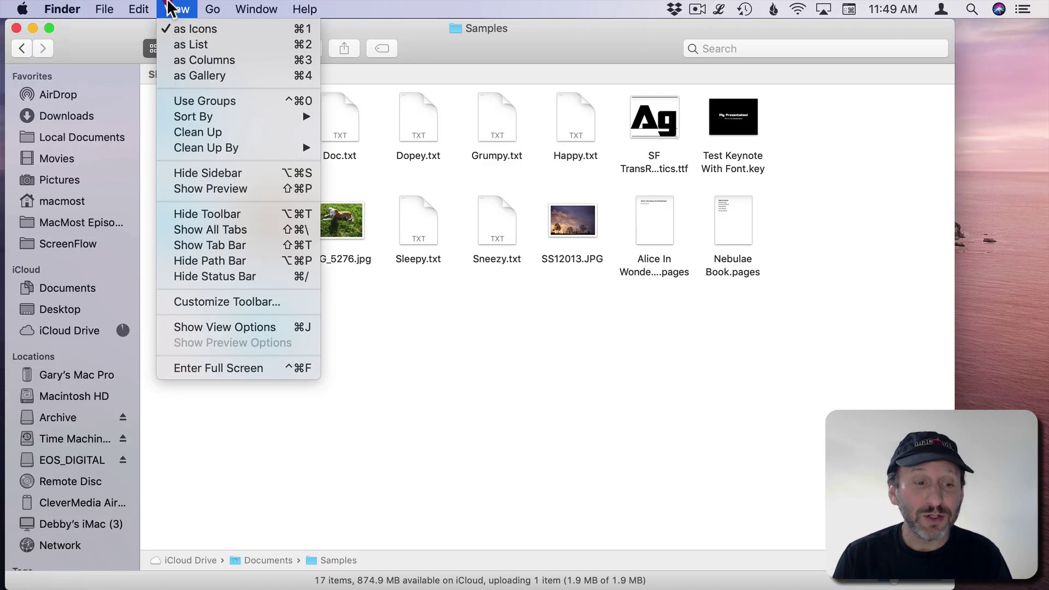
left_click(230, 302)
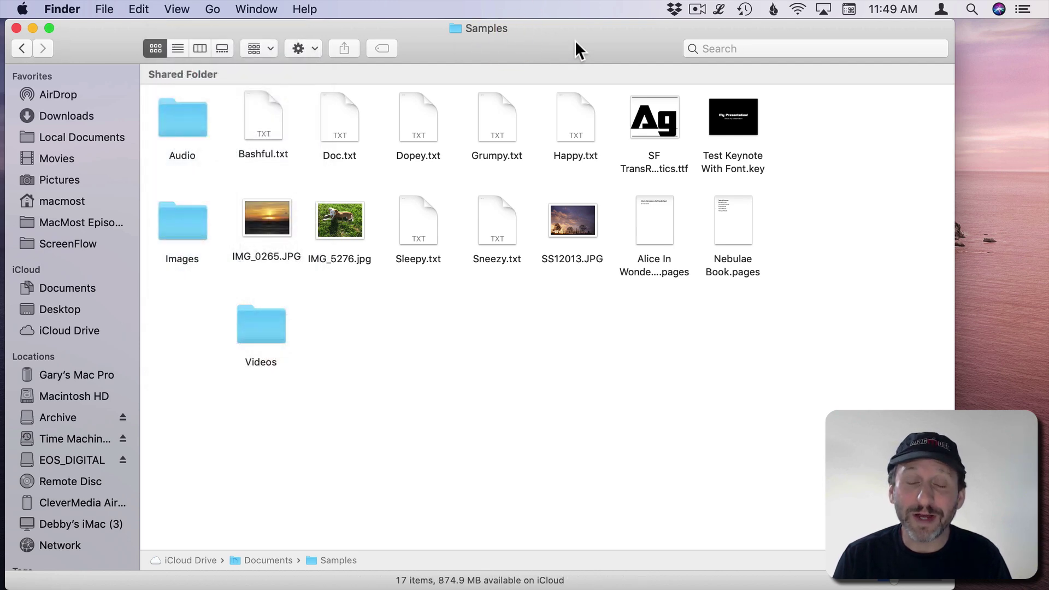
right_click(574, 41)
left_click(609, 103)
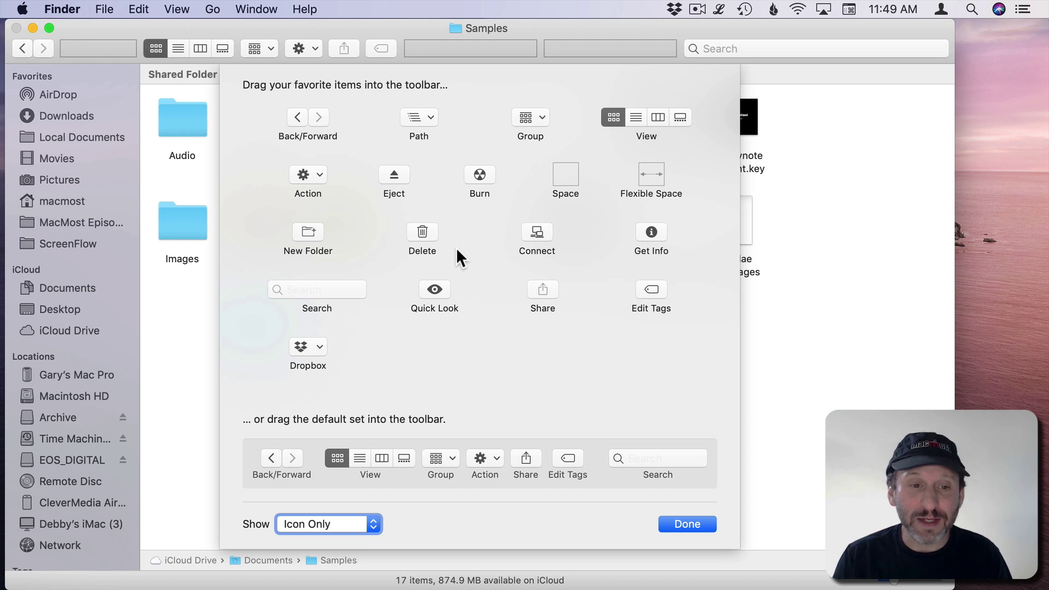
left_click_drag(418, 233, 666, 51)
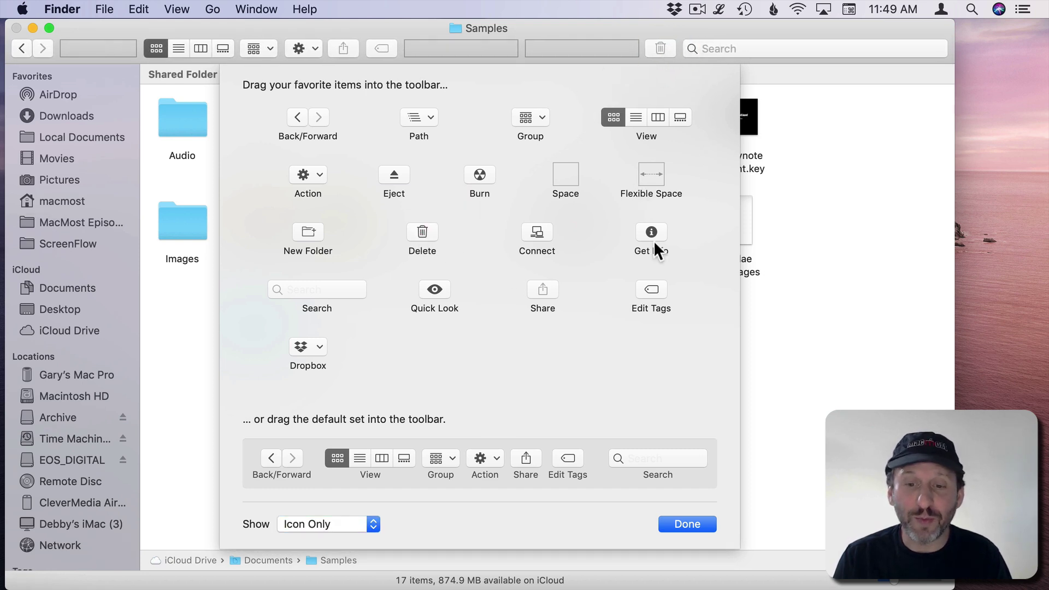
left_click_drag(654, 240, 681, 55)
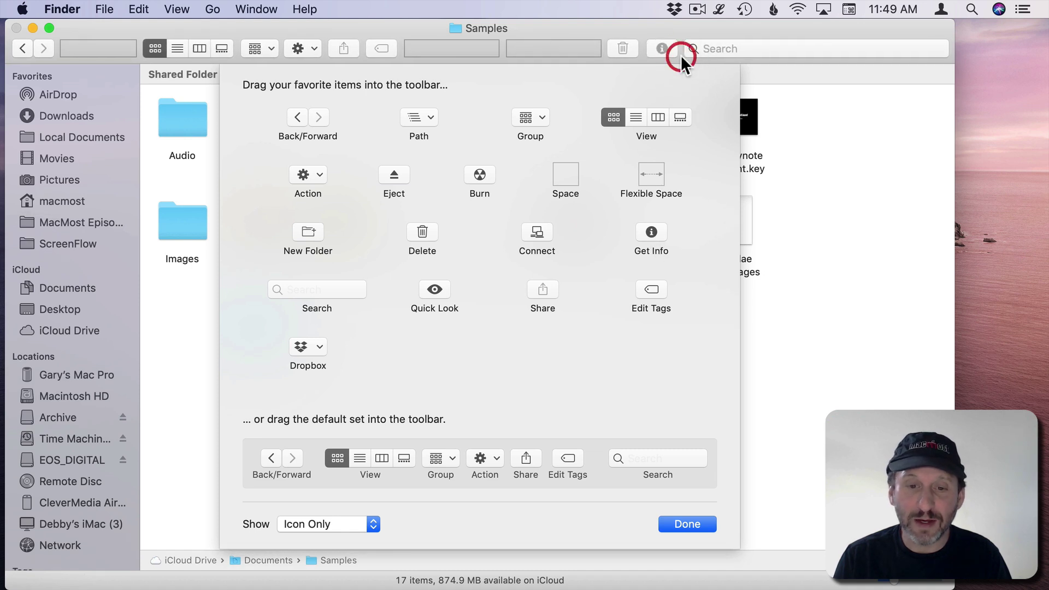
left_click_drag(419, 117, 417, 50)
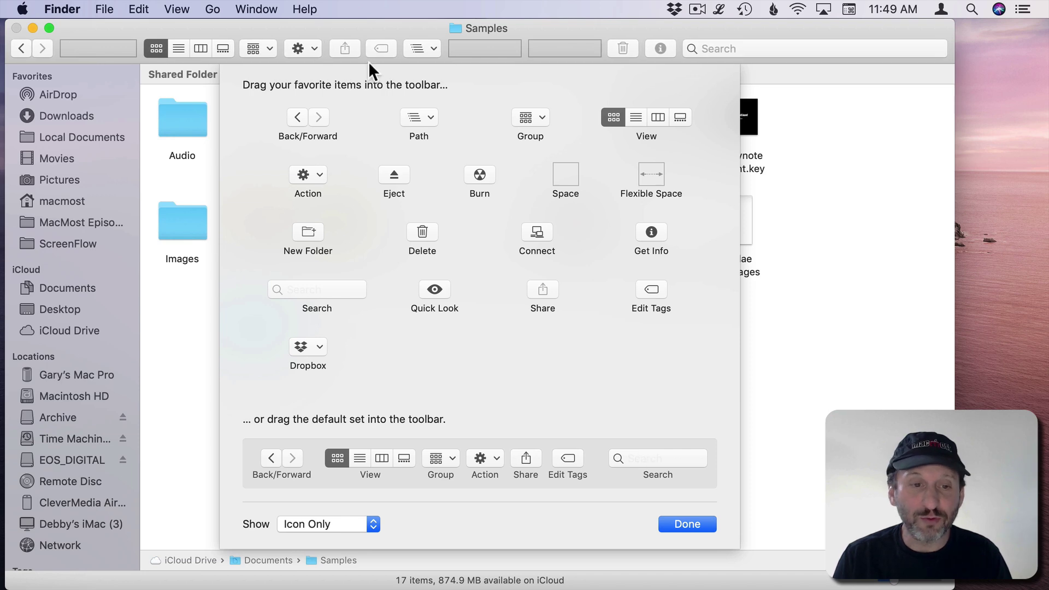
left_click_drag(307, 47, 421, 47)
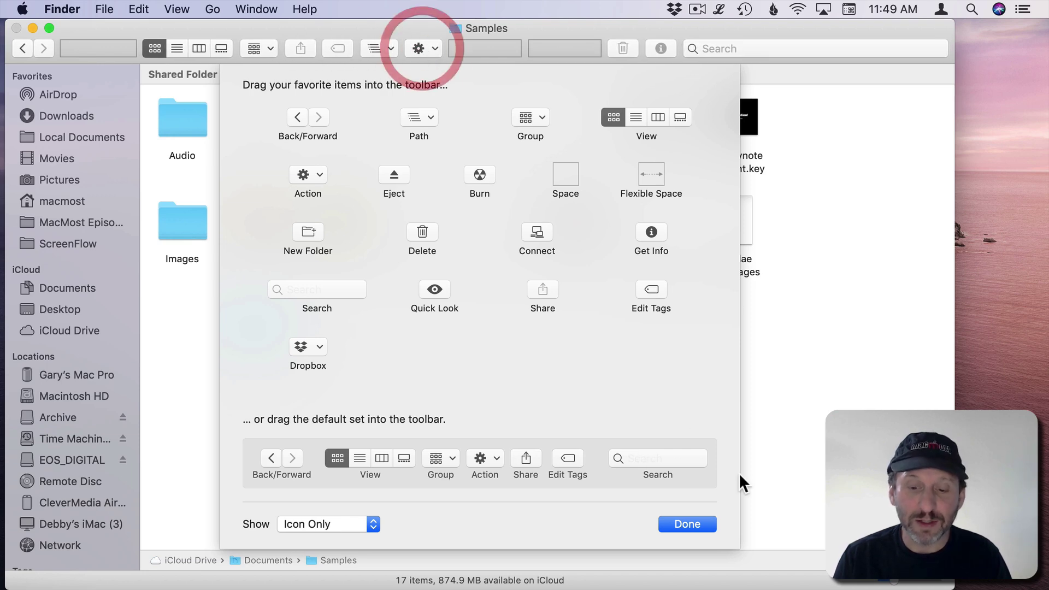
left_click(687, 524)
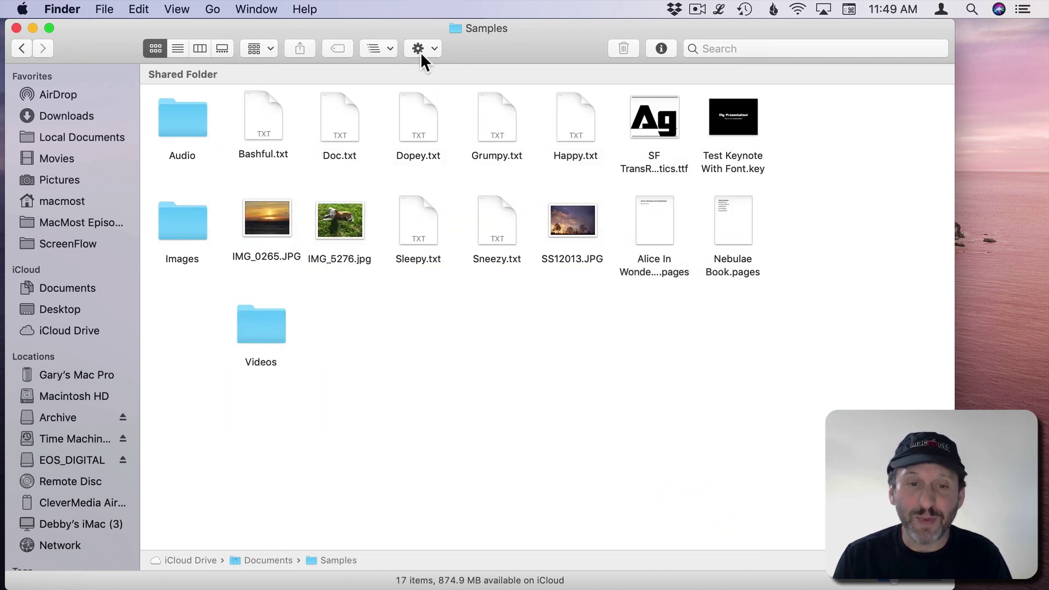
Check the Samples folder's enclosing path, then view and close Get Info for Happy.txt.
left_click(386, 48)
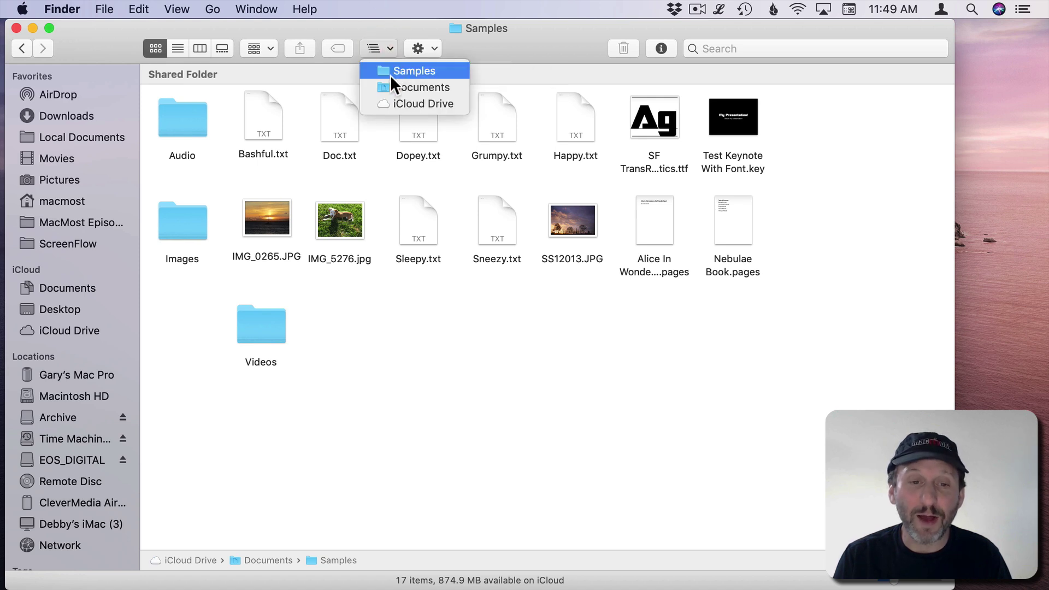
left_click(382, 48)
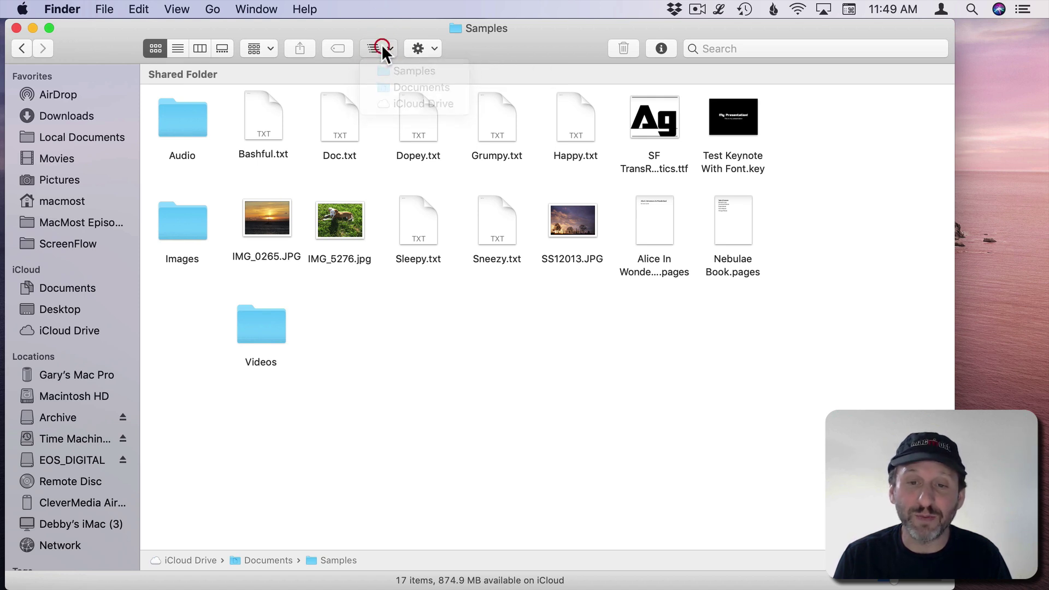
left_click(582, 126)
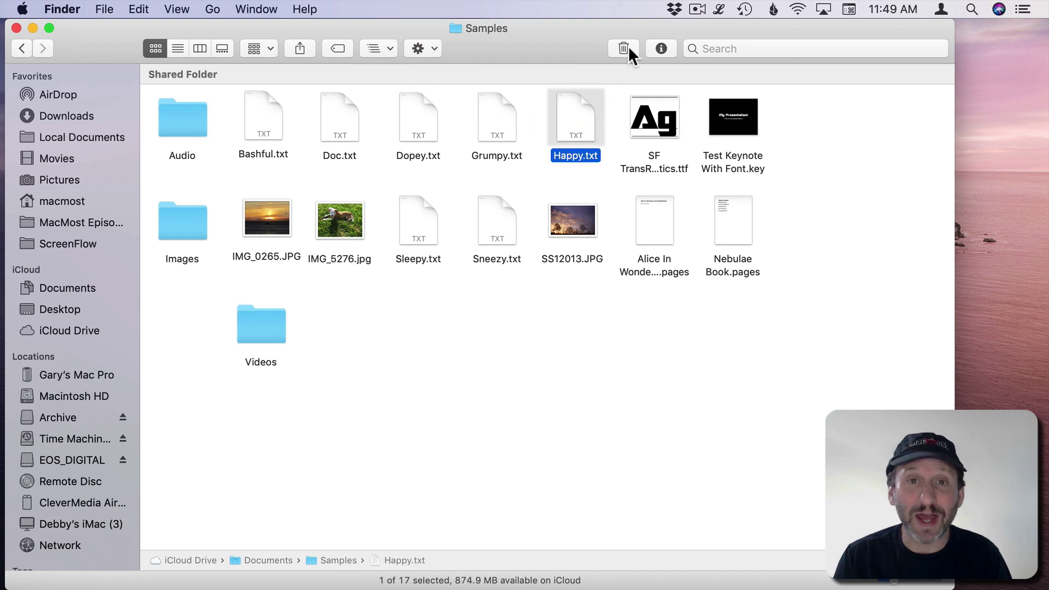
left_click(658, 48)
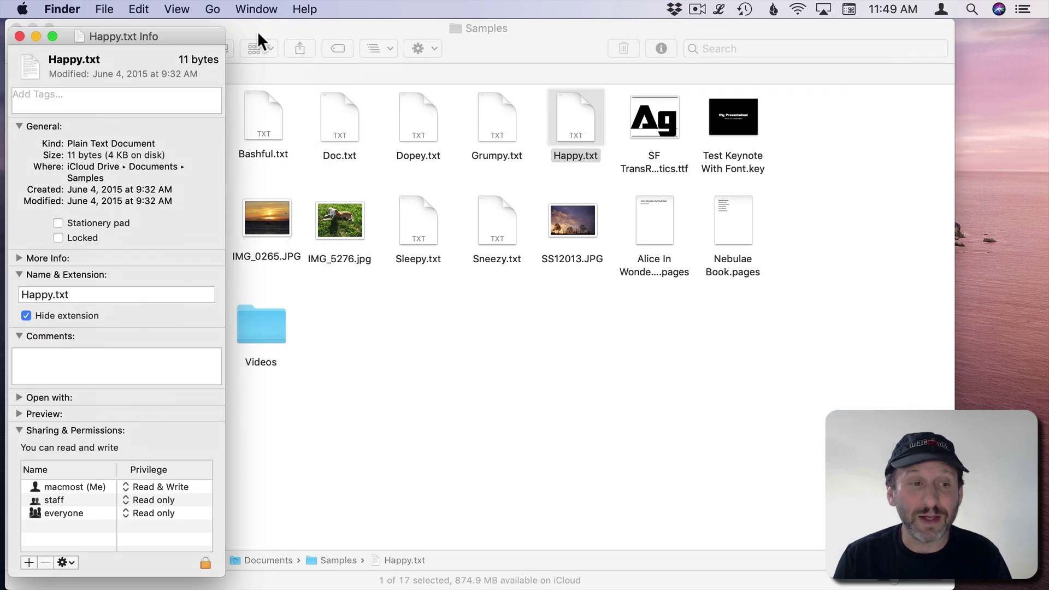
left_click(20, 36)
Reset the Finder toolbar to its default set of items via Customize Toolbar.
right_click(493, 46)
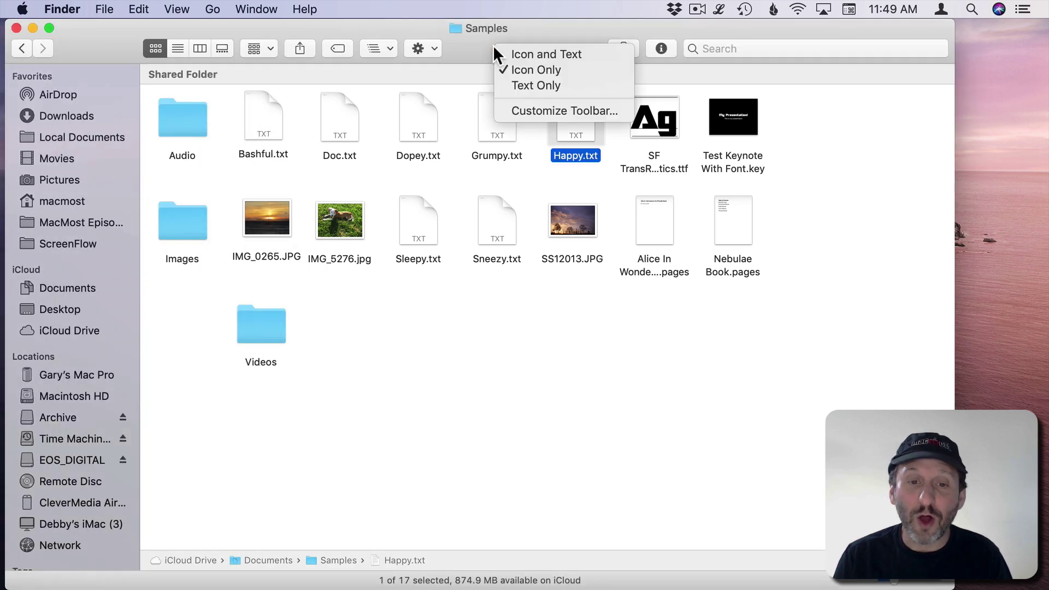
left_click(540, 110)
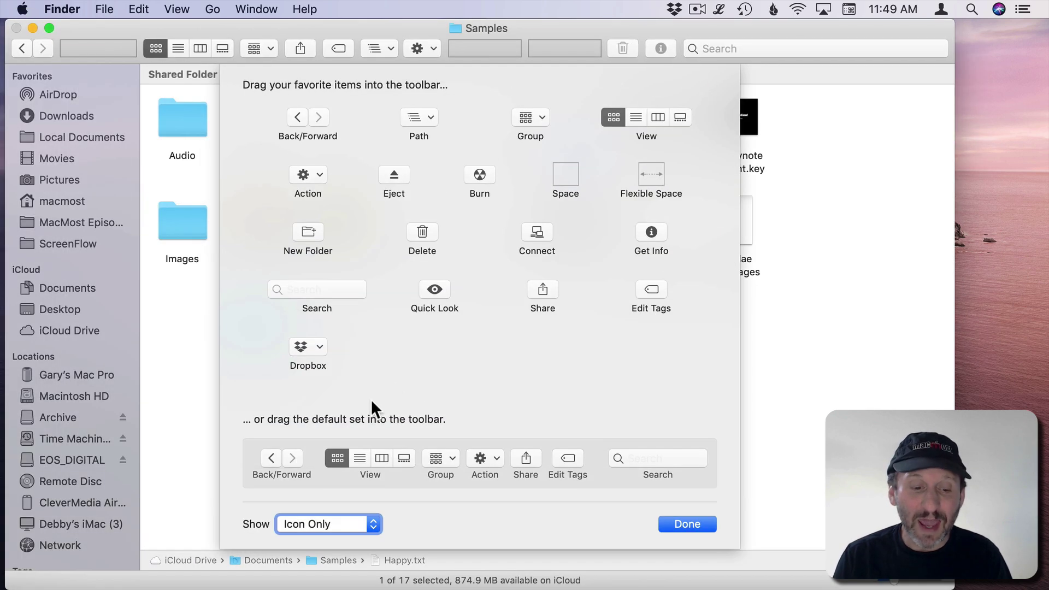
left_click_drag(254, 470, 401, 41)
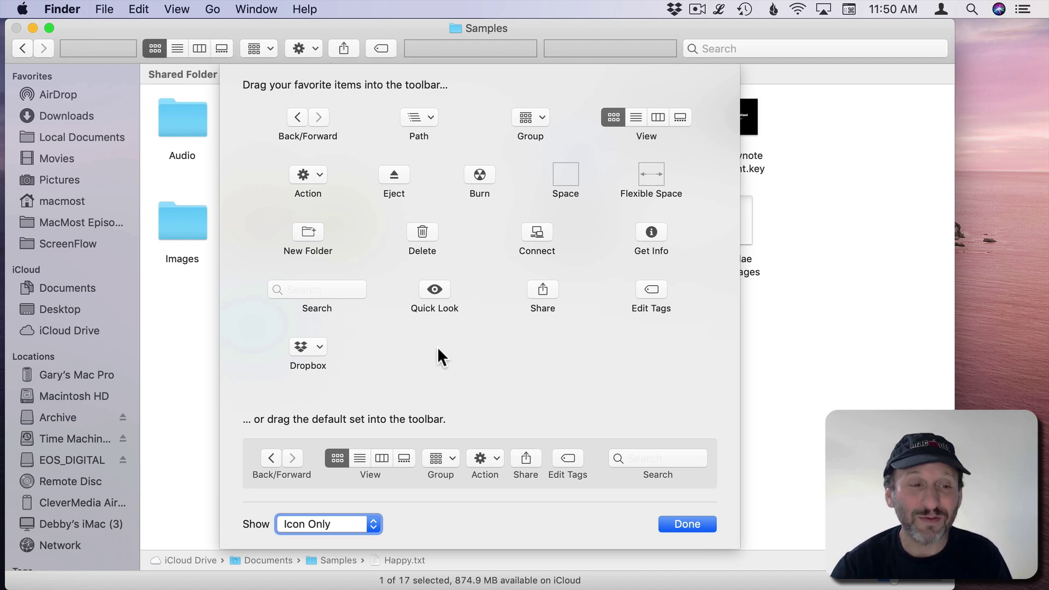
Drag the Samples folder from a new Documents window into the toolbar as a shortcut.
key("super+n")
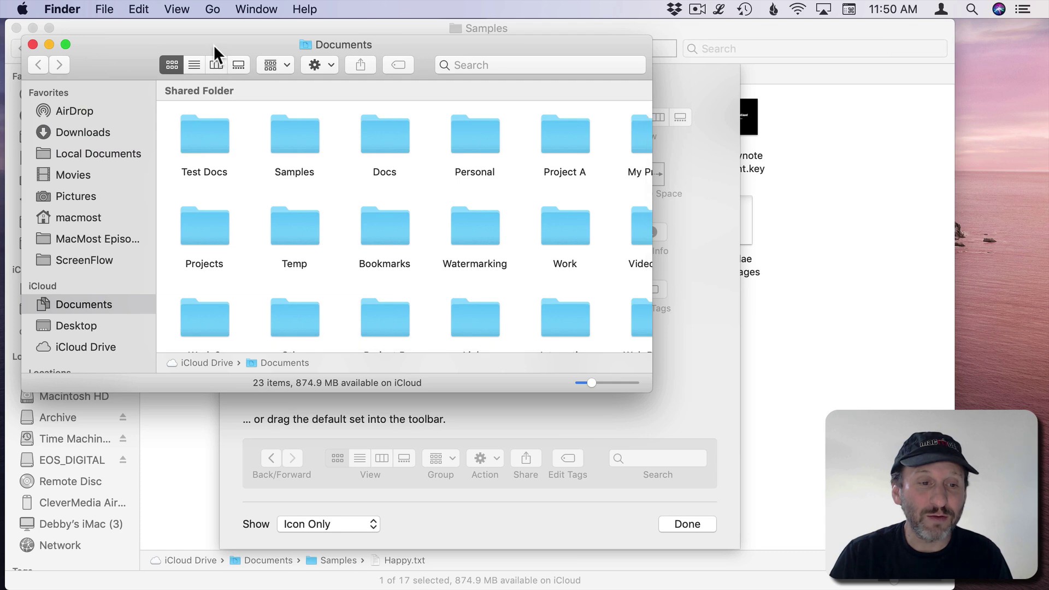
left_click_drag(213, 44, 545, 179)
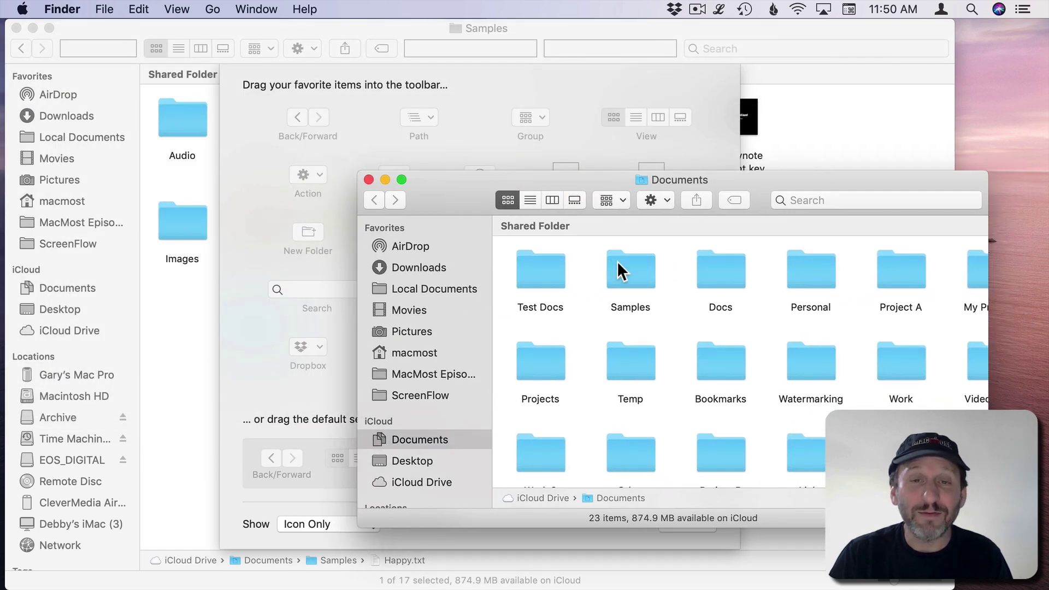
left_click_drag(624, 266, 413, 48)
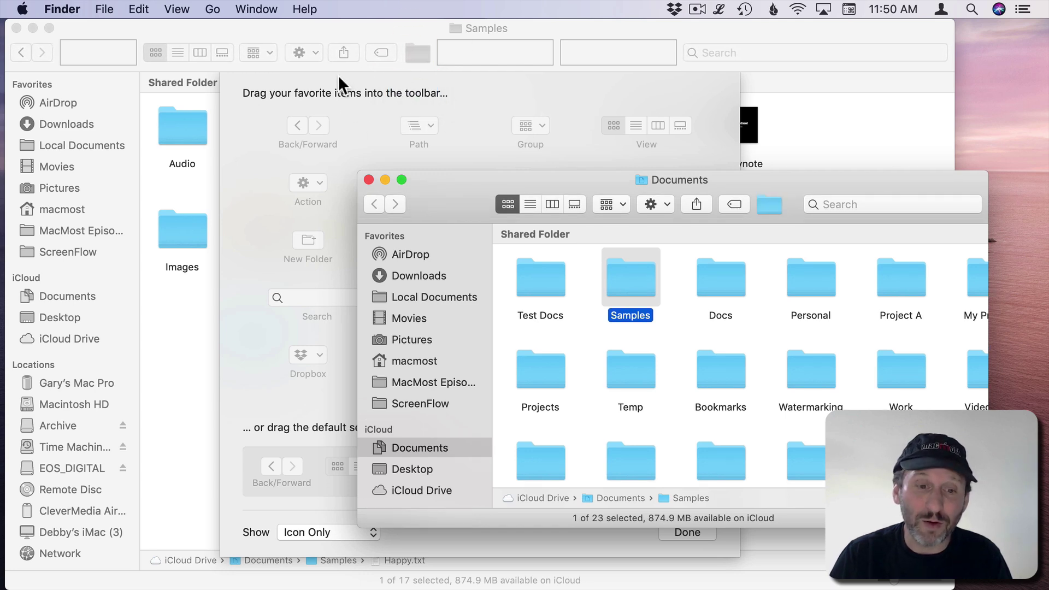
left_click(369, 179)
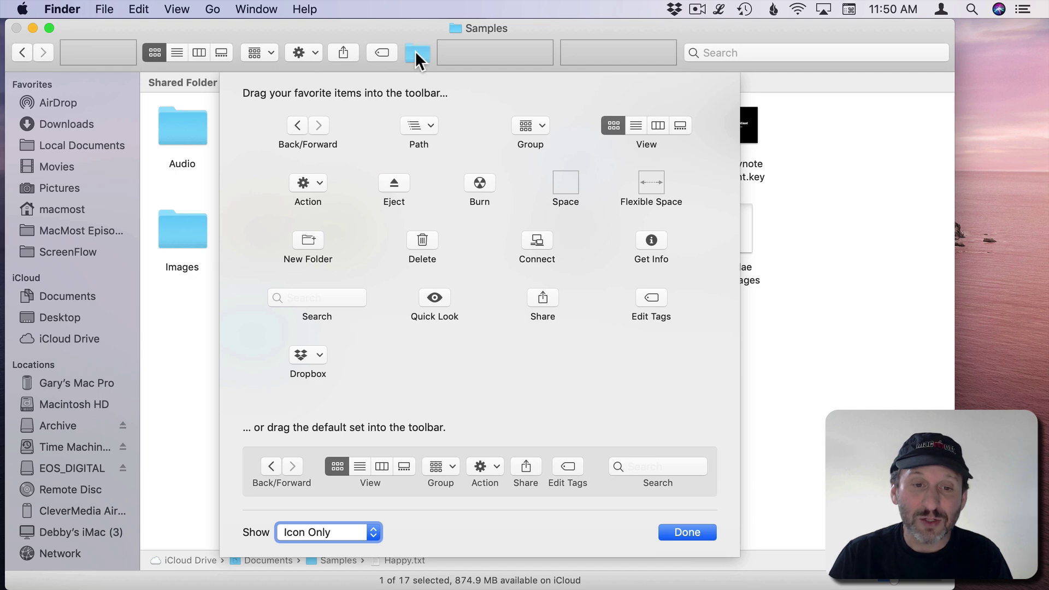
left_click(686, 532)
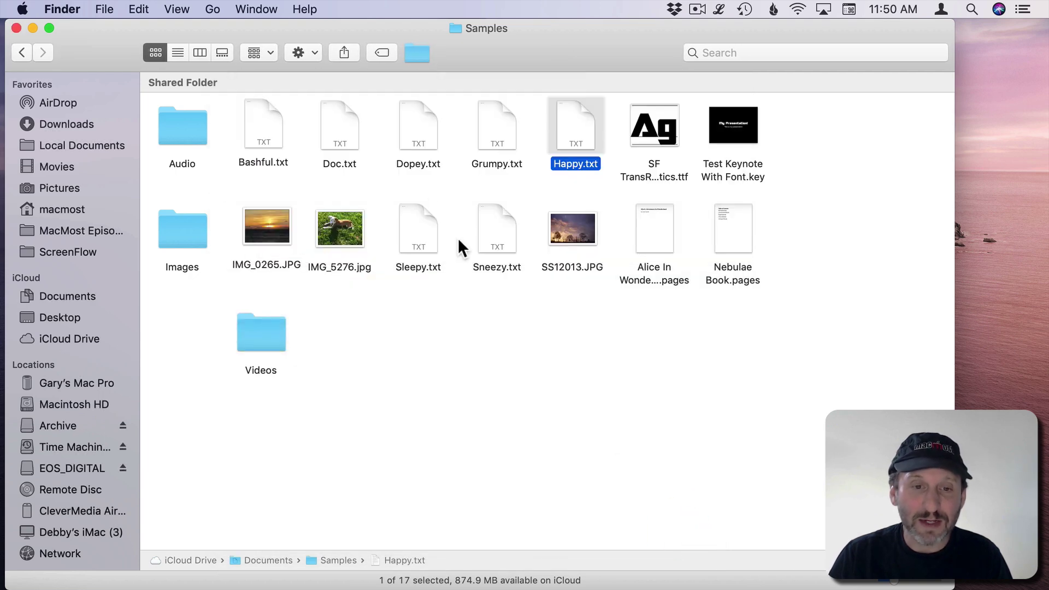
Open the Audio folder, then return to Samples using the toolbar shortcut.
left_click(194, 127)
double_click(195, 126)
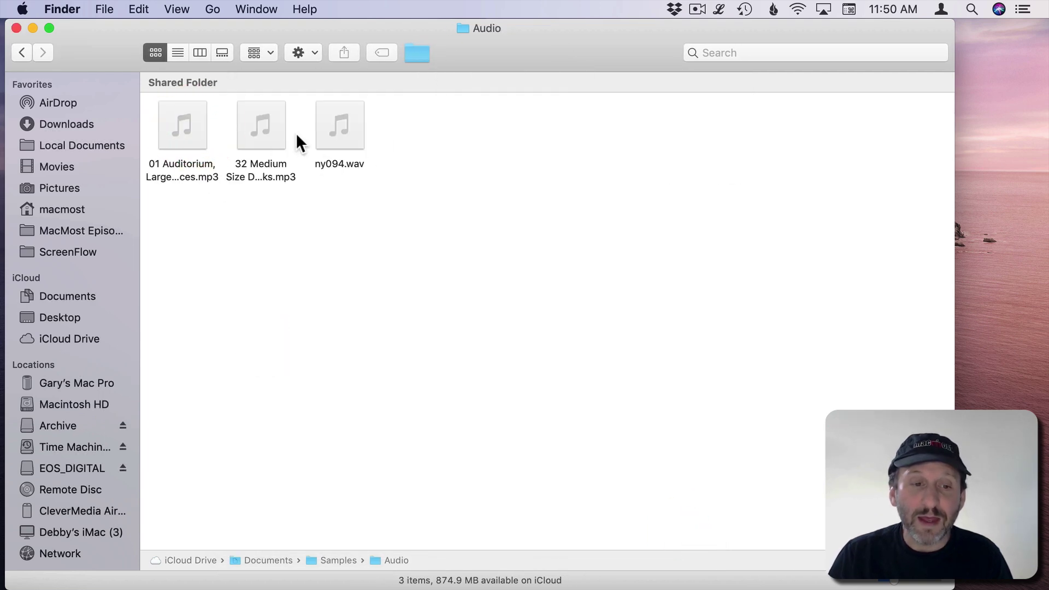
left_click(418, 52)
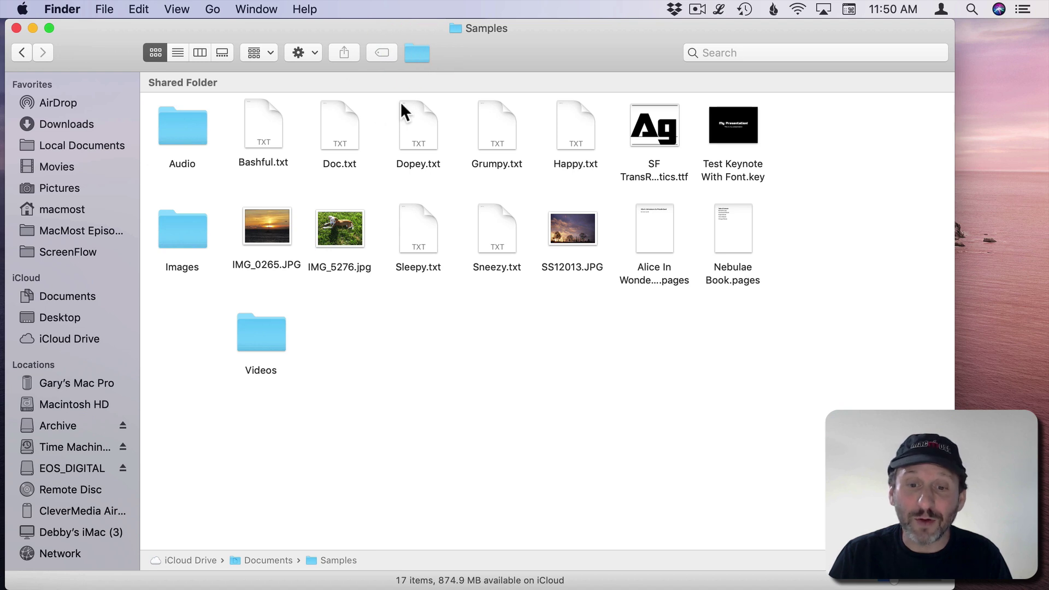
File Grumpy.txt onto the Samples shortcut and add the Audio folder to sidebar Favorites.
mouse_move(491, 127)
left_mouse_down()
mouse_move(414, 56)
mouse_move(494, 129)
left_mouse_up()
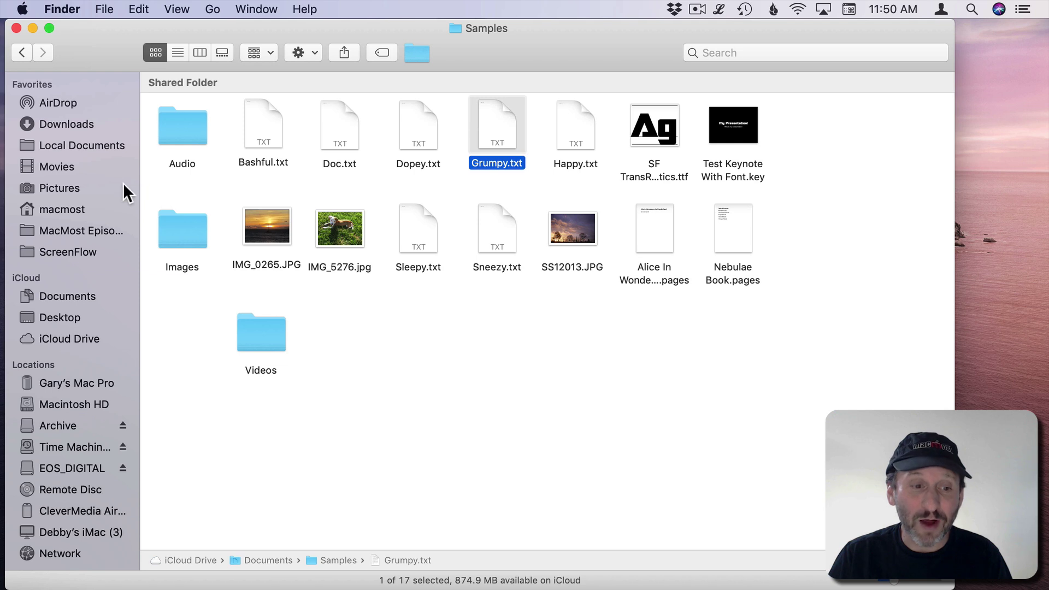
mouse_move(182, 129)
left_mouse_down()
mouse_move(173, 144)
mouse_move(54, 189)
mouse_move(54, 224)
mouse_move(48, 173)
mouse_move(119, 134)
mouse_move(168, 129)
left_mouse_up()
left_click(171, 128)
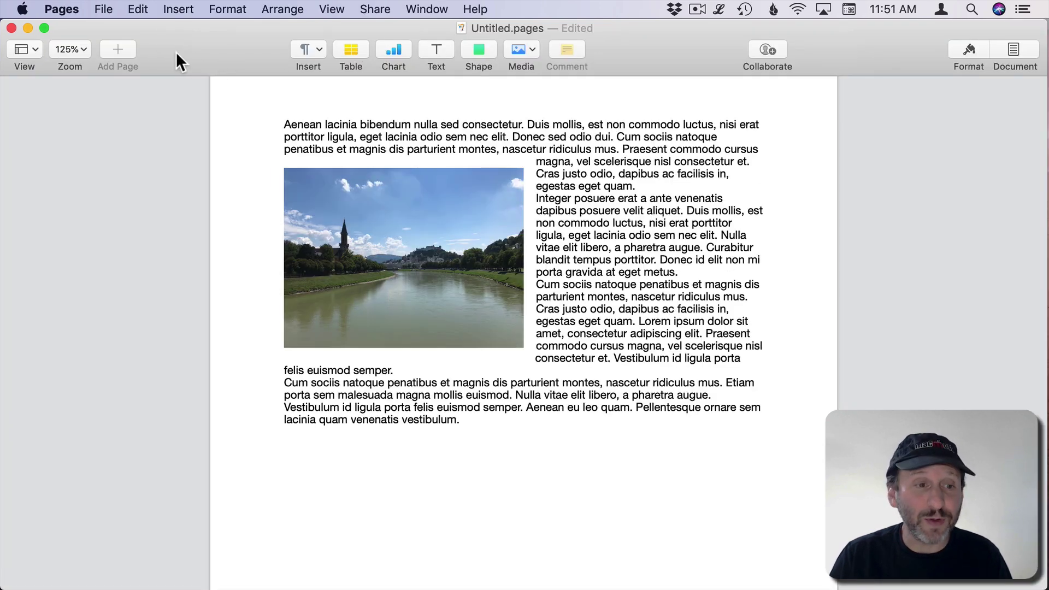
Bring up Customize Toolbar options from the Pages toolbar's context menu.
right_click(231, 48)
left_click(284, 93)
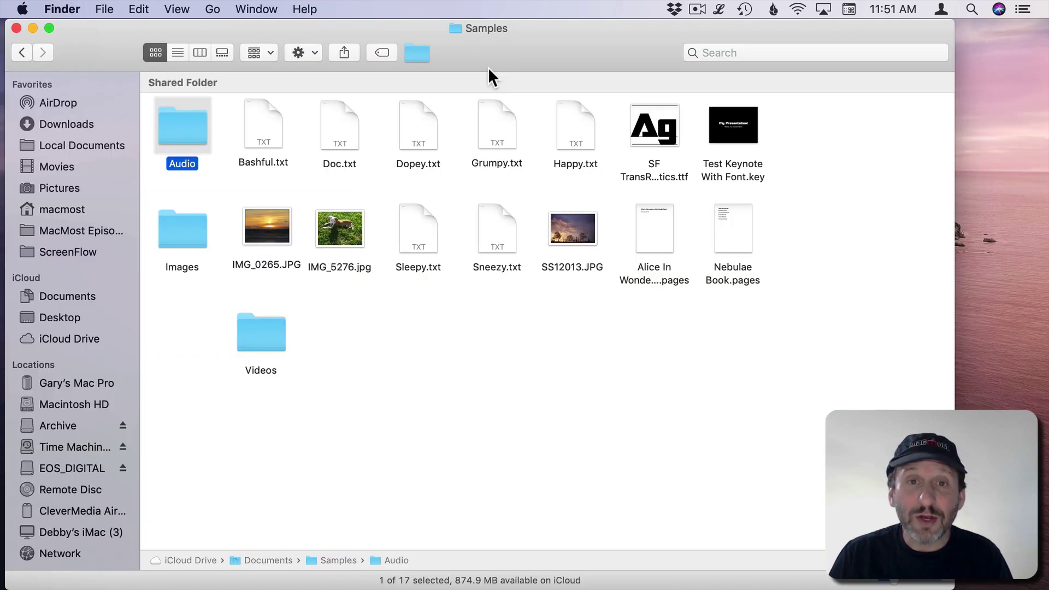
Add the Audio folder to the Dock, preview and change its stack view, then add Bashful.txt.
mouse_move(770, 585)
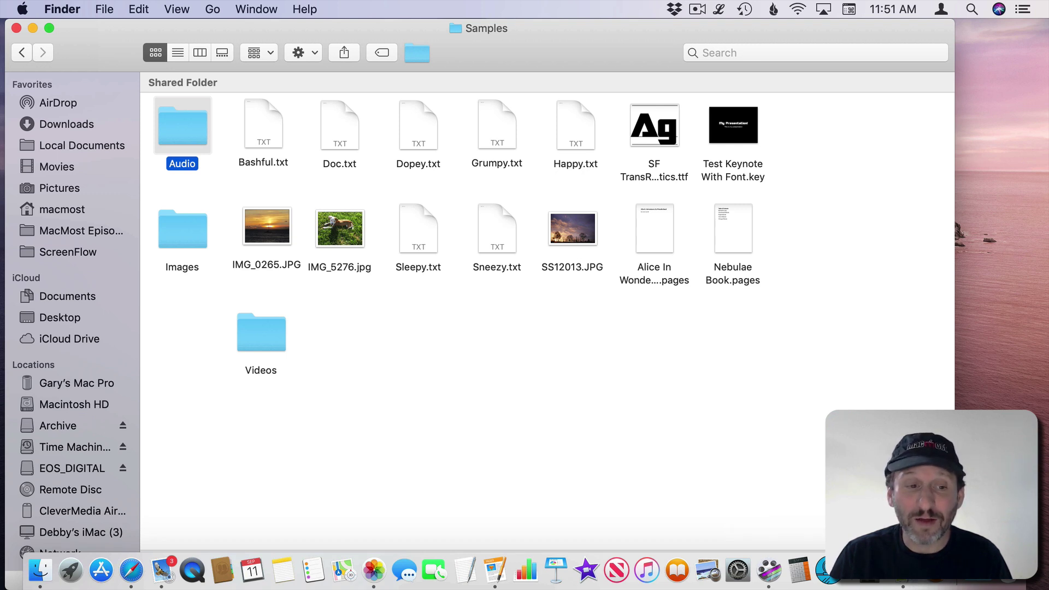
left_click_drag(193, 129, 953, 578)
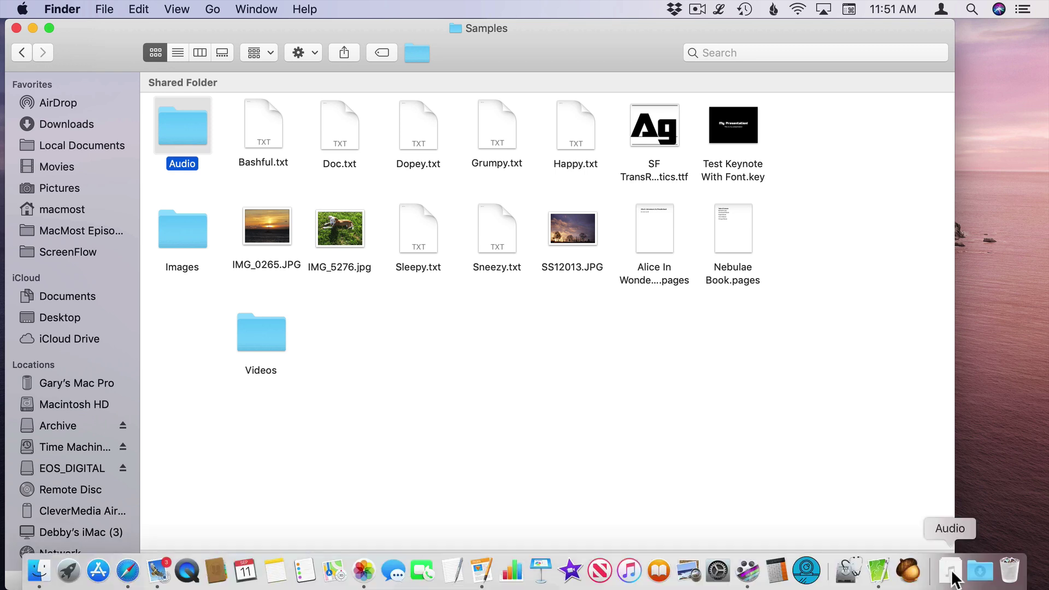
left_click(952, 573)
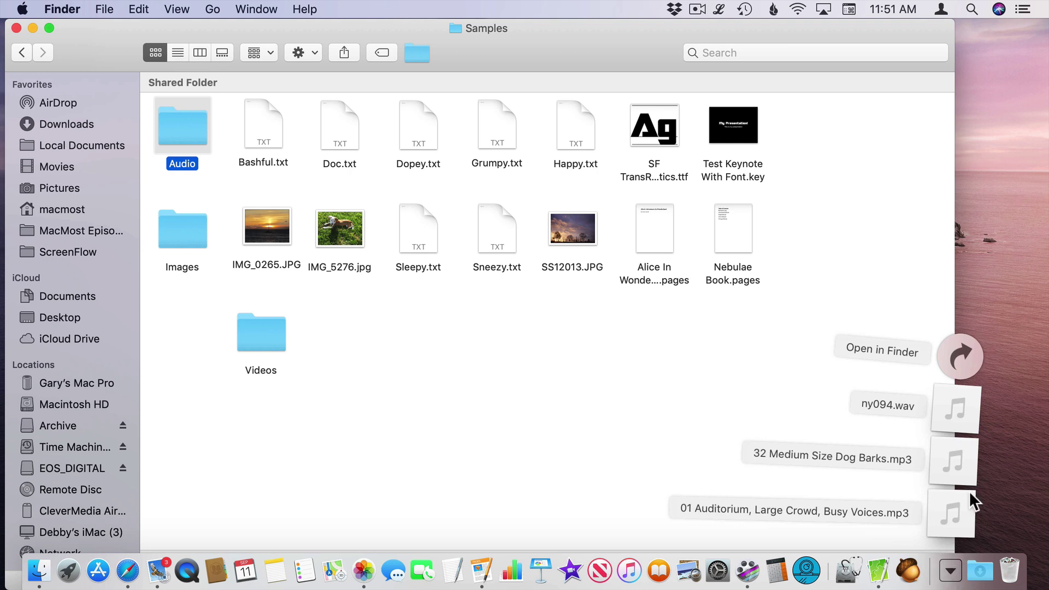
left_click(952, 573)
right_click(952, 574)
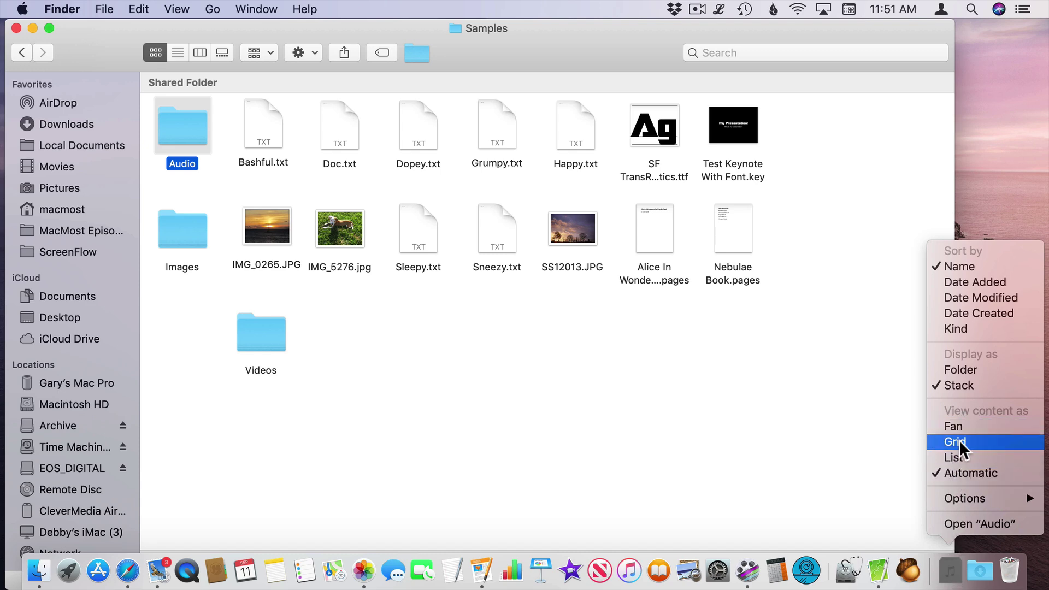
left_click(958, 461)
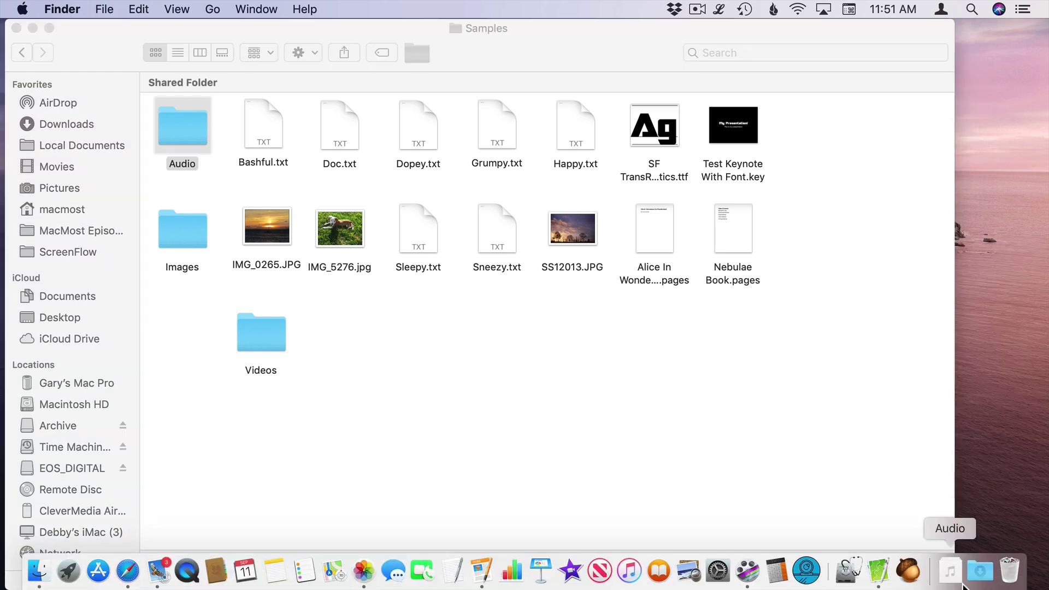
left_click_drag(248, 147, 953, 564)
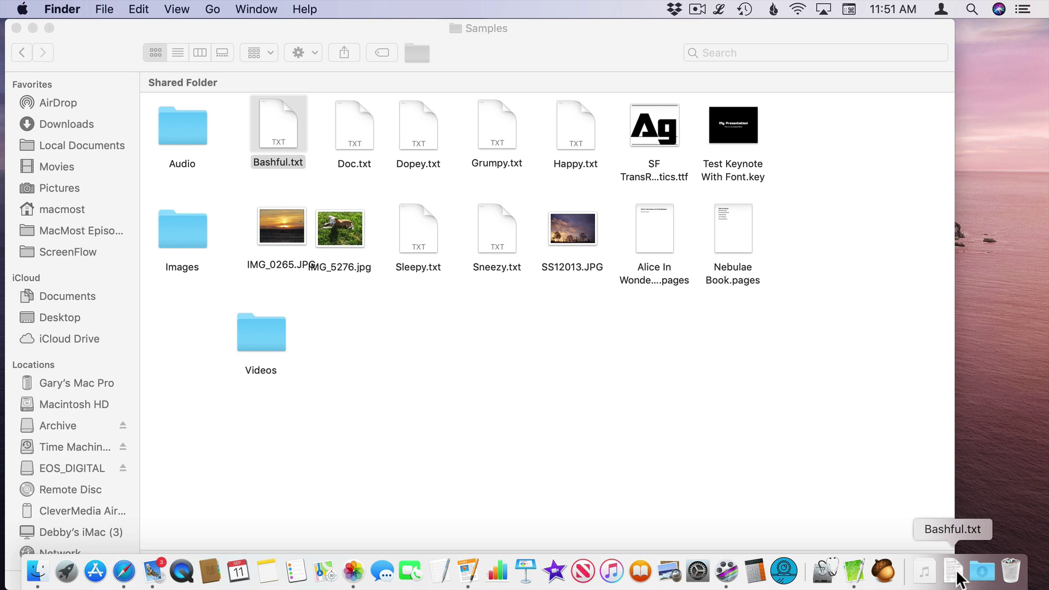
Open Bashful.txt in TextEdit from its Dock shortcut.
left_click(956, 577)
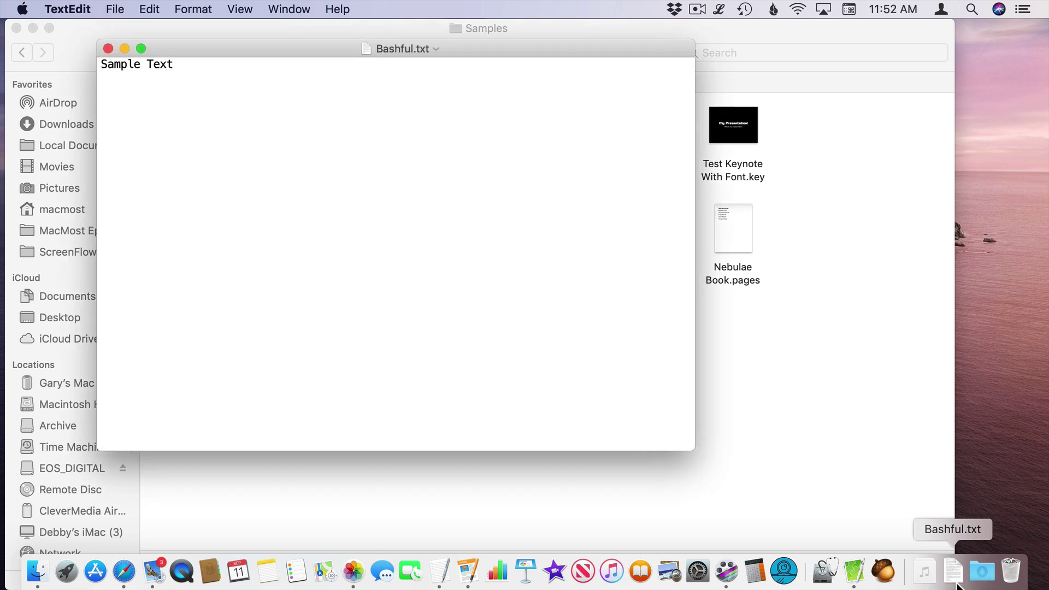